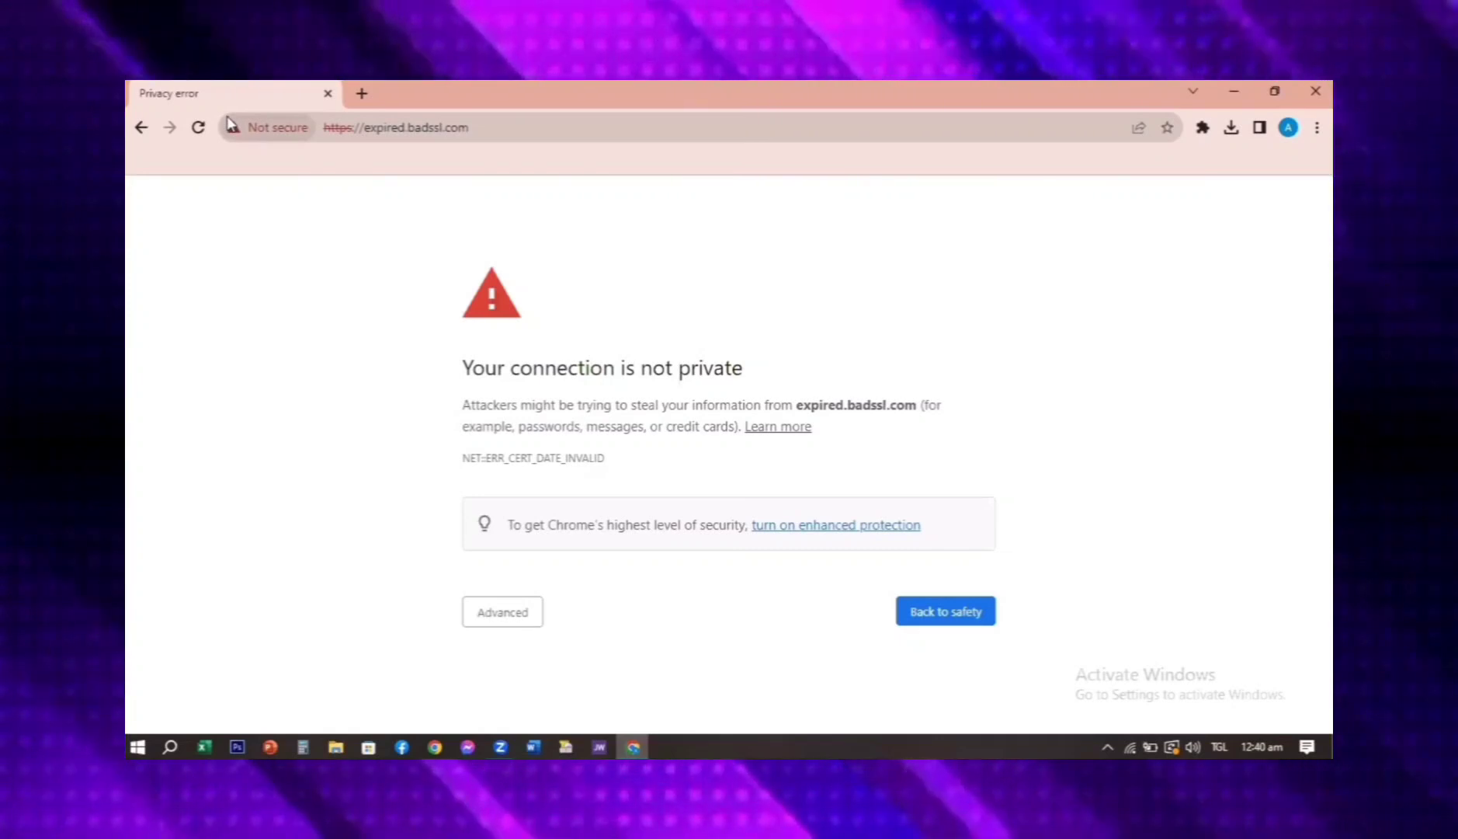
- Check the site information and cookies in use for expired.badssl.com
click(232, 124)
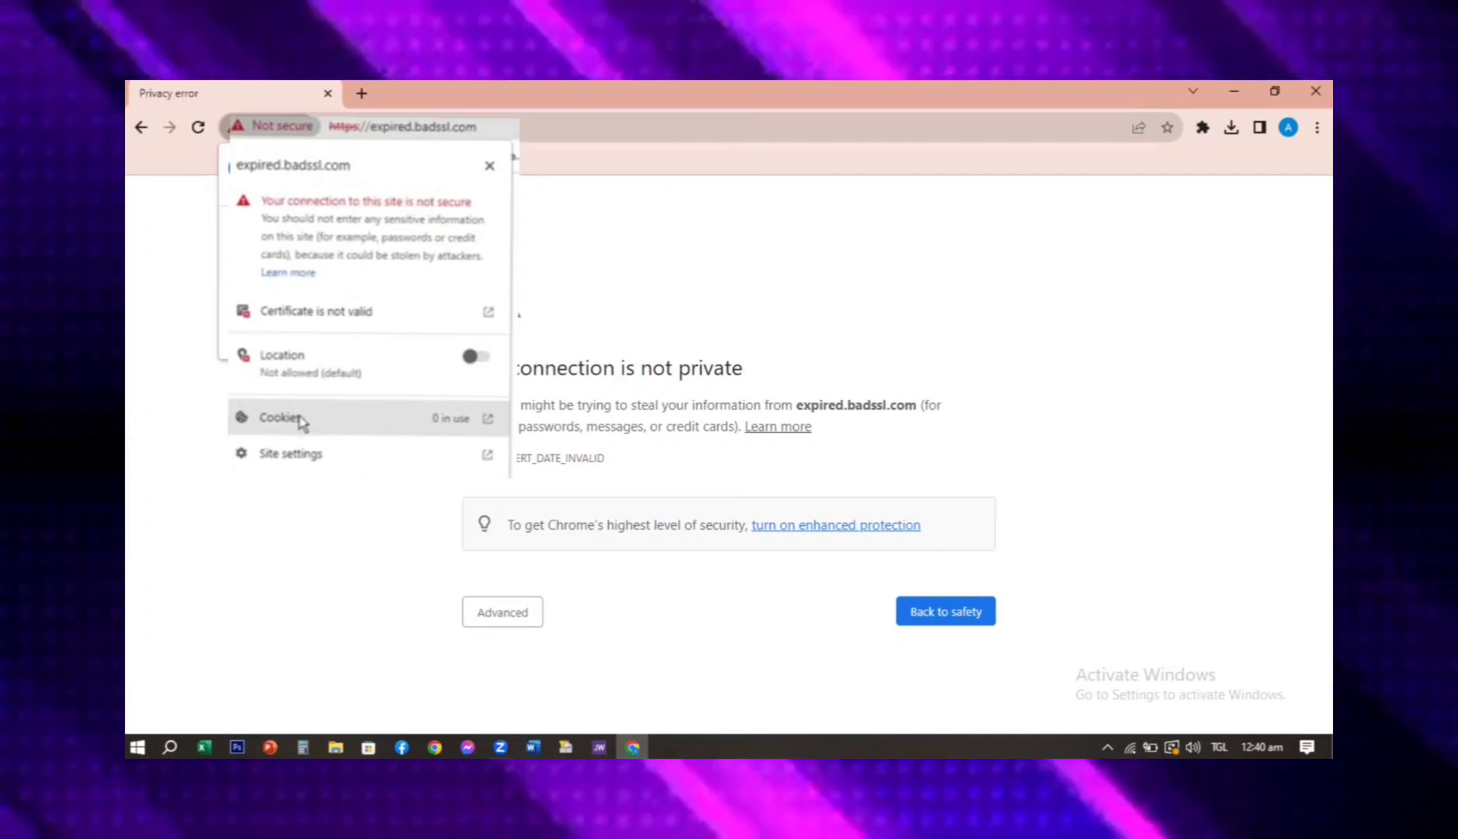
click(301, 421)
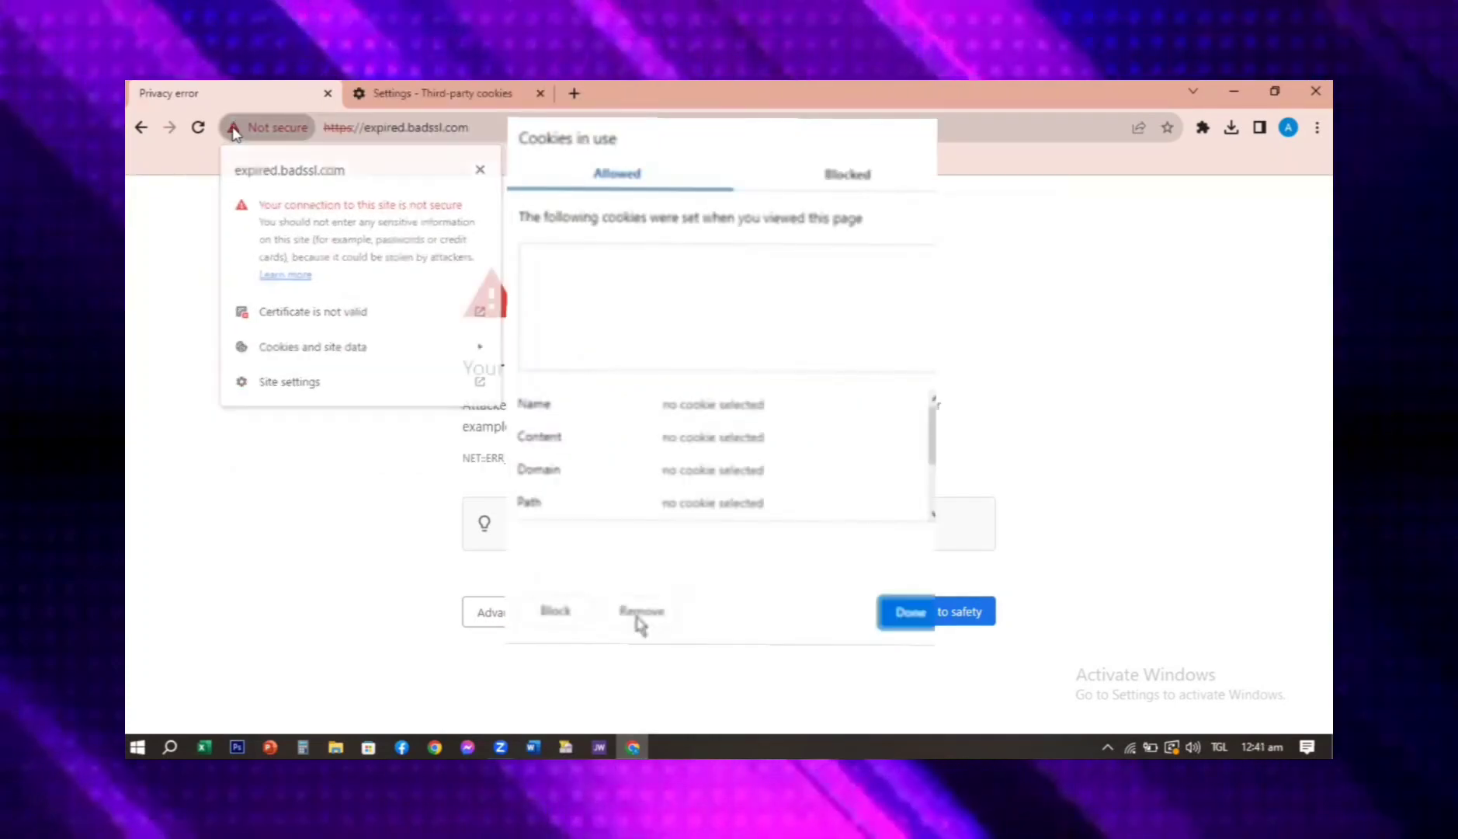
click(233, 132)
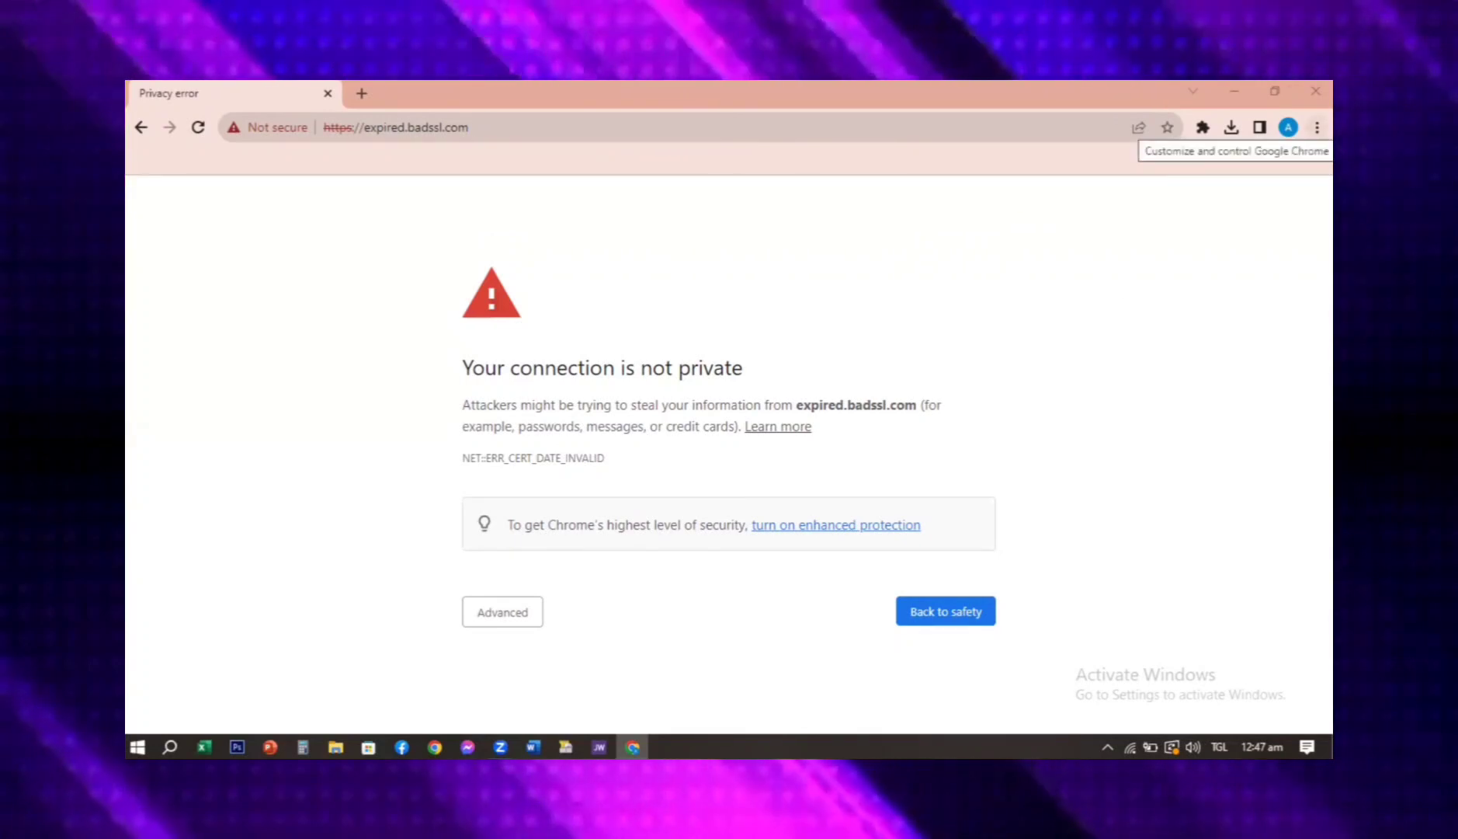
- Open the Clear browsing data options in the browser's Privacy and security settings
click(1317, 127)
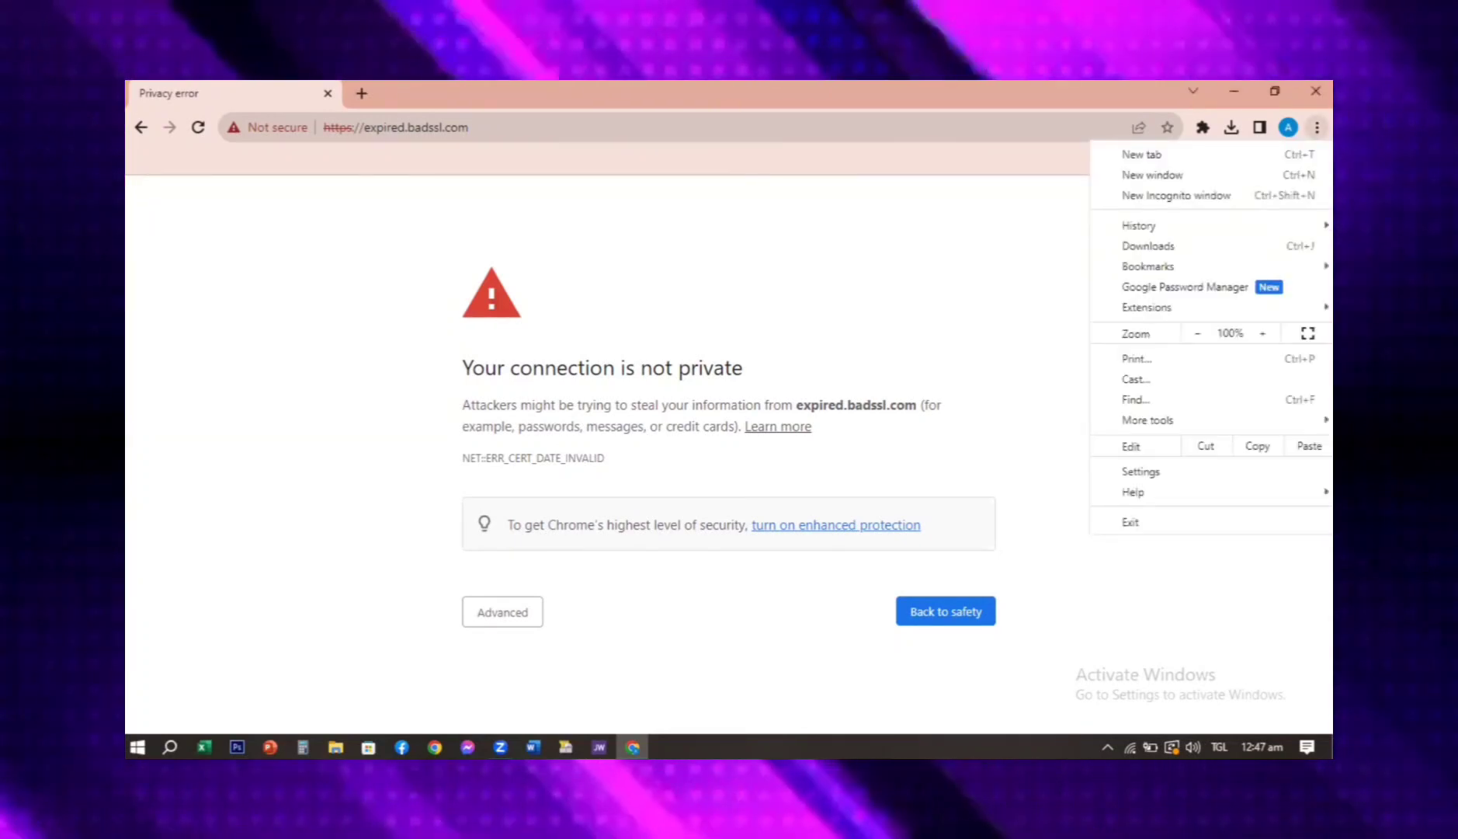
click(1172, 473)
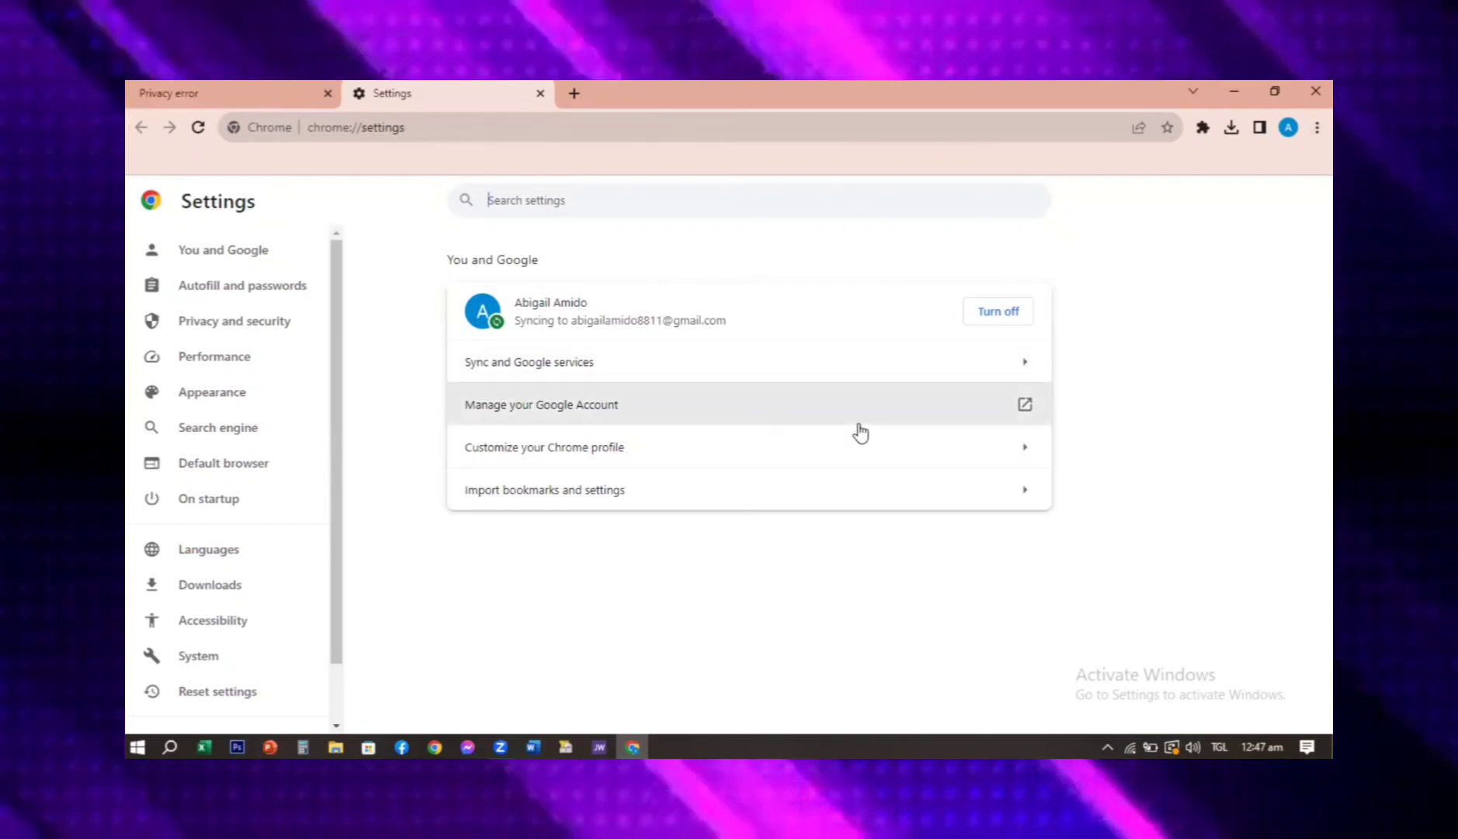
click(295, 321)
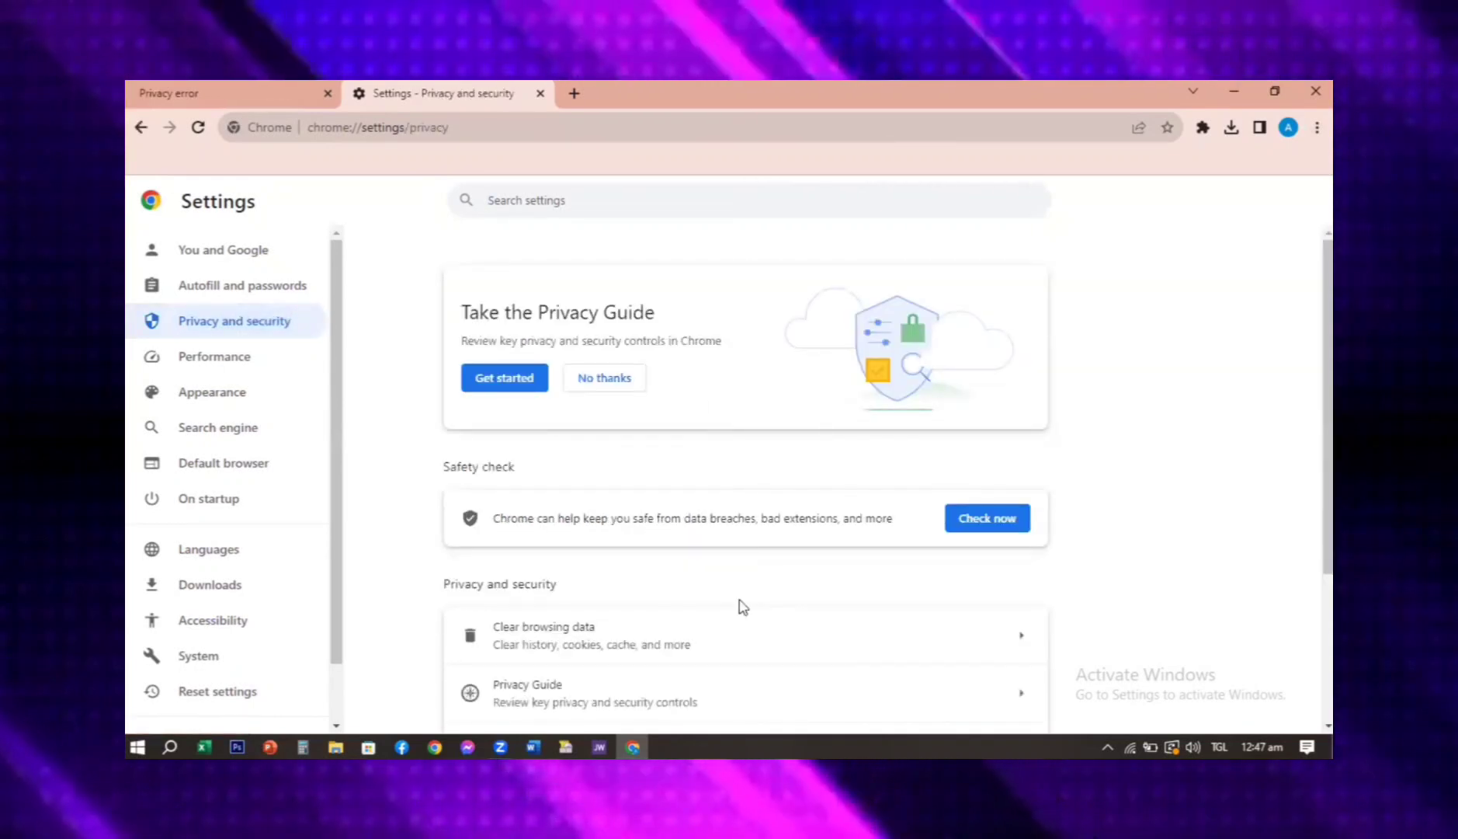
click(674, 623)
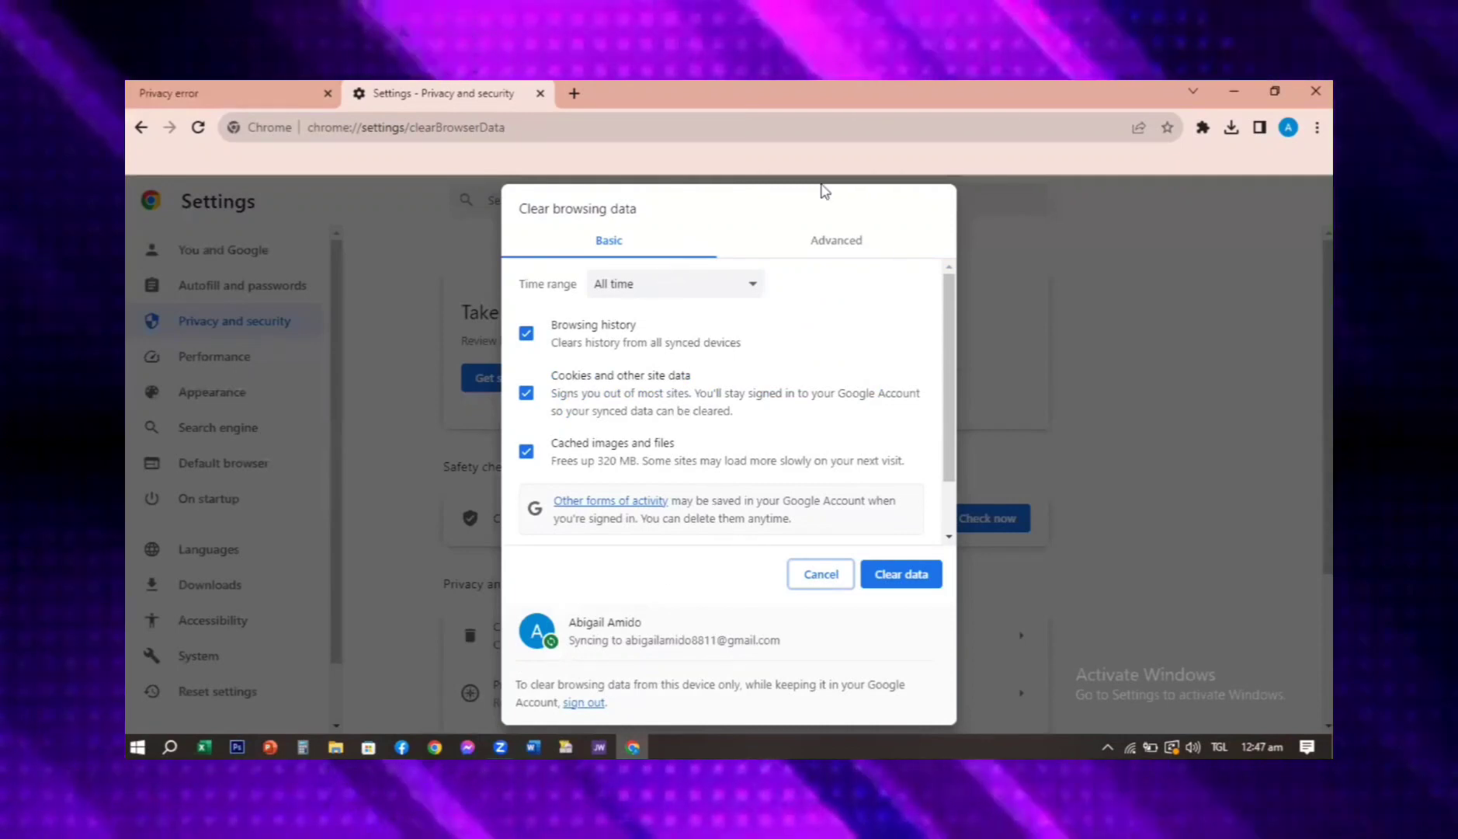
- Clear the last hour's browsing history, download history, cookies, cached files and site settings using the advanced options
click(836, 243)
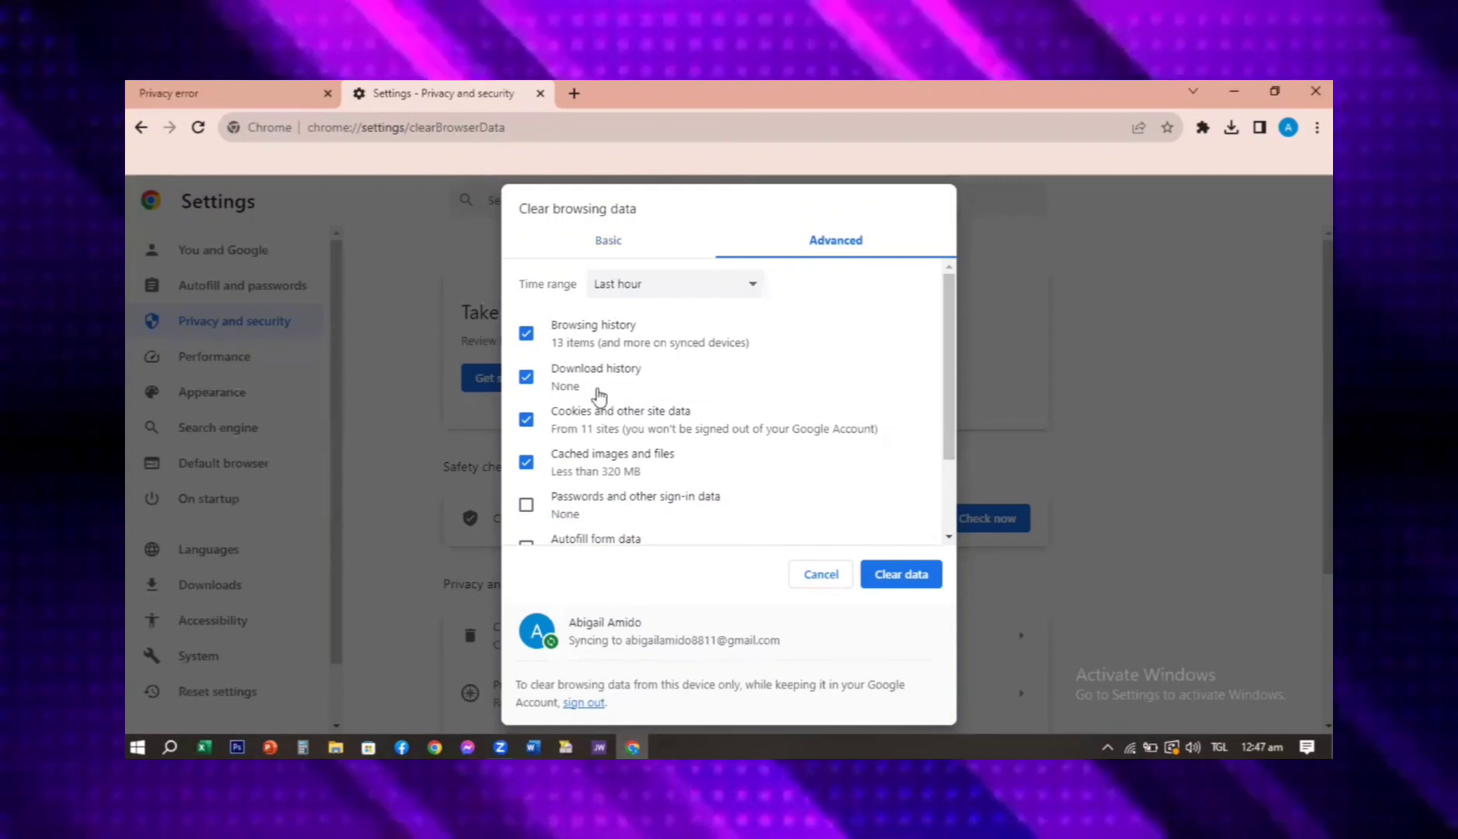
click(526, 379)
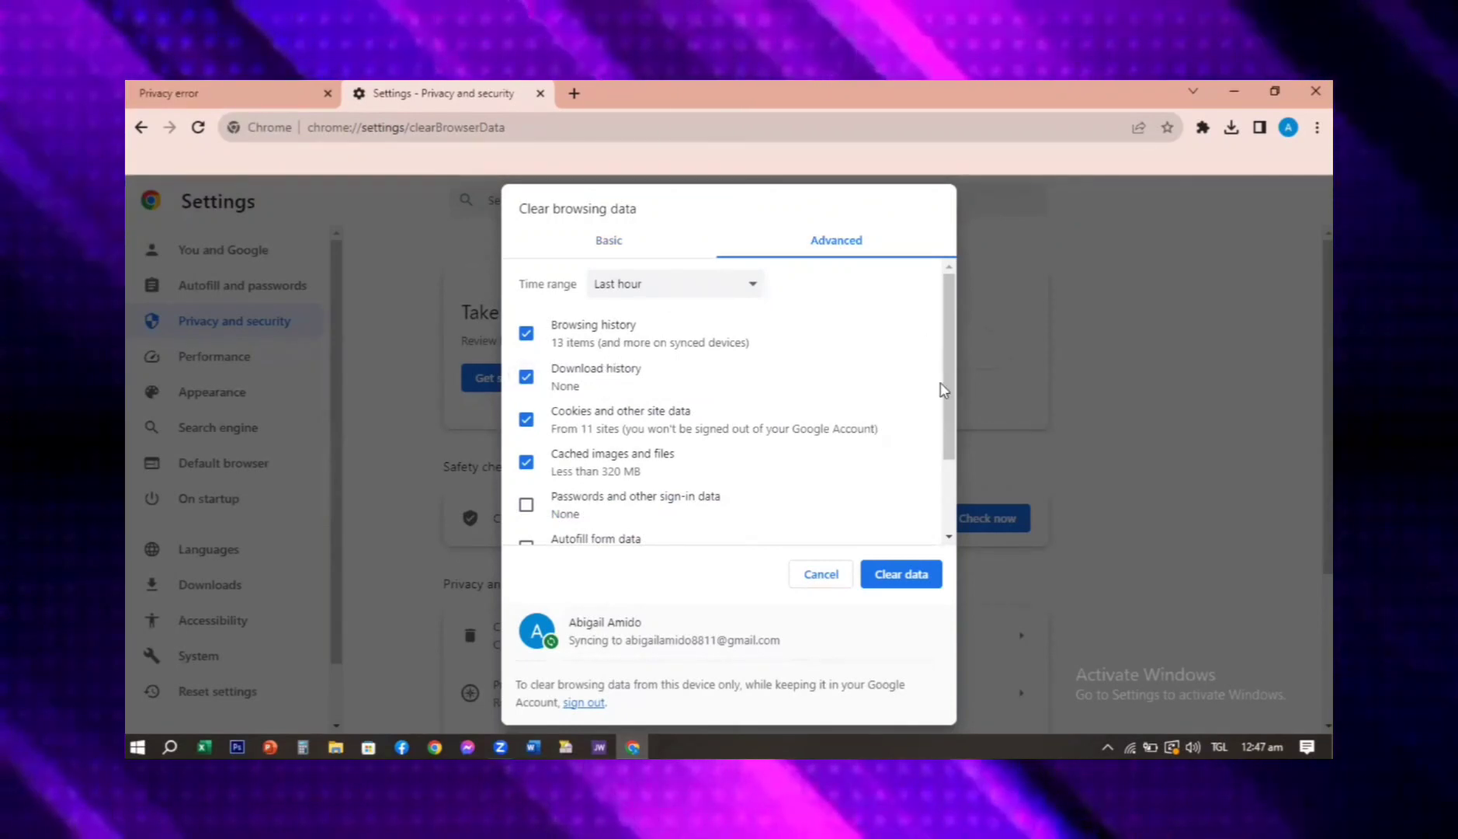
drag(944, 384, 949, 486)
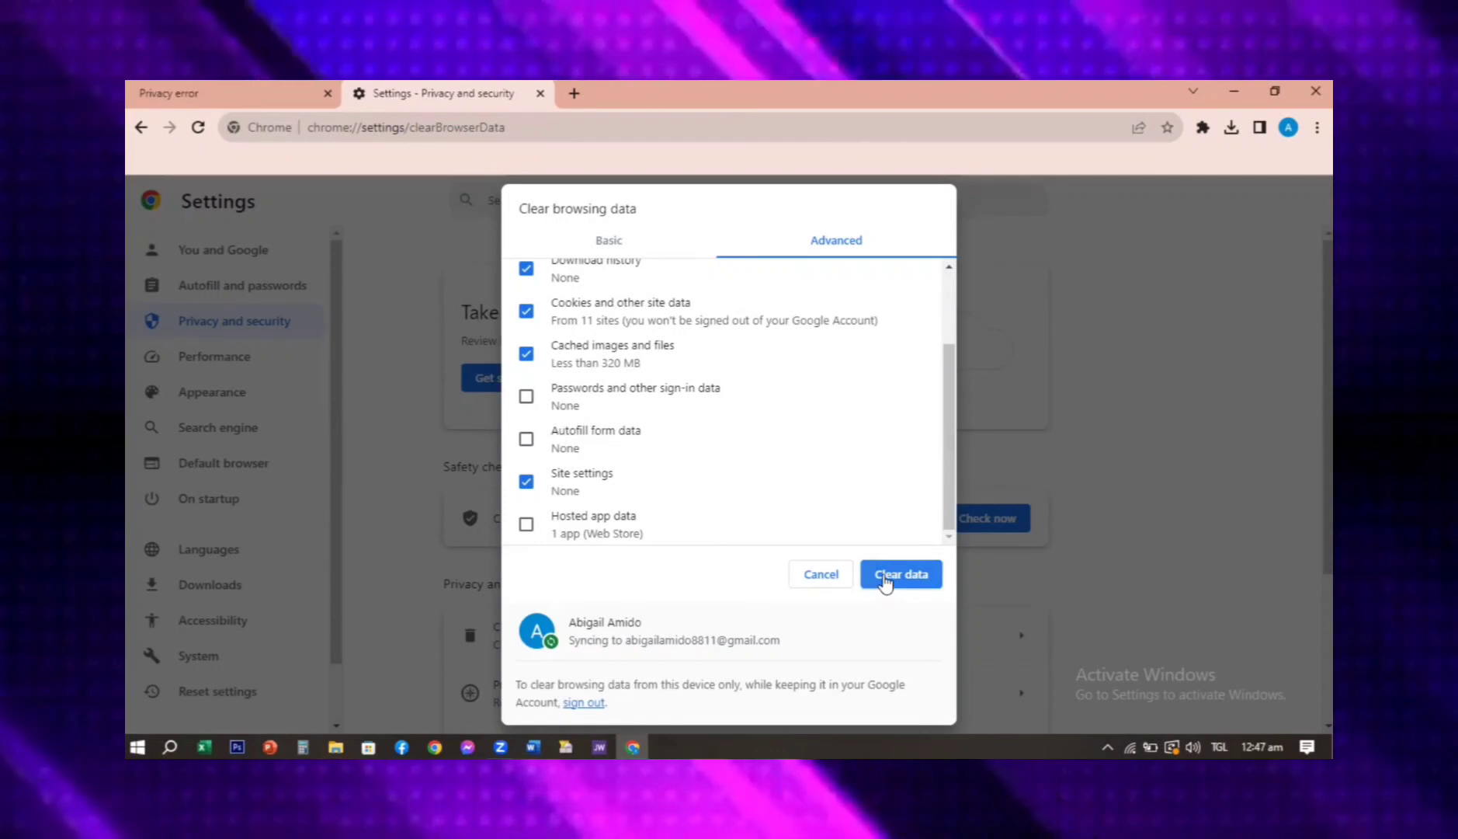
click(886, 575)
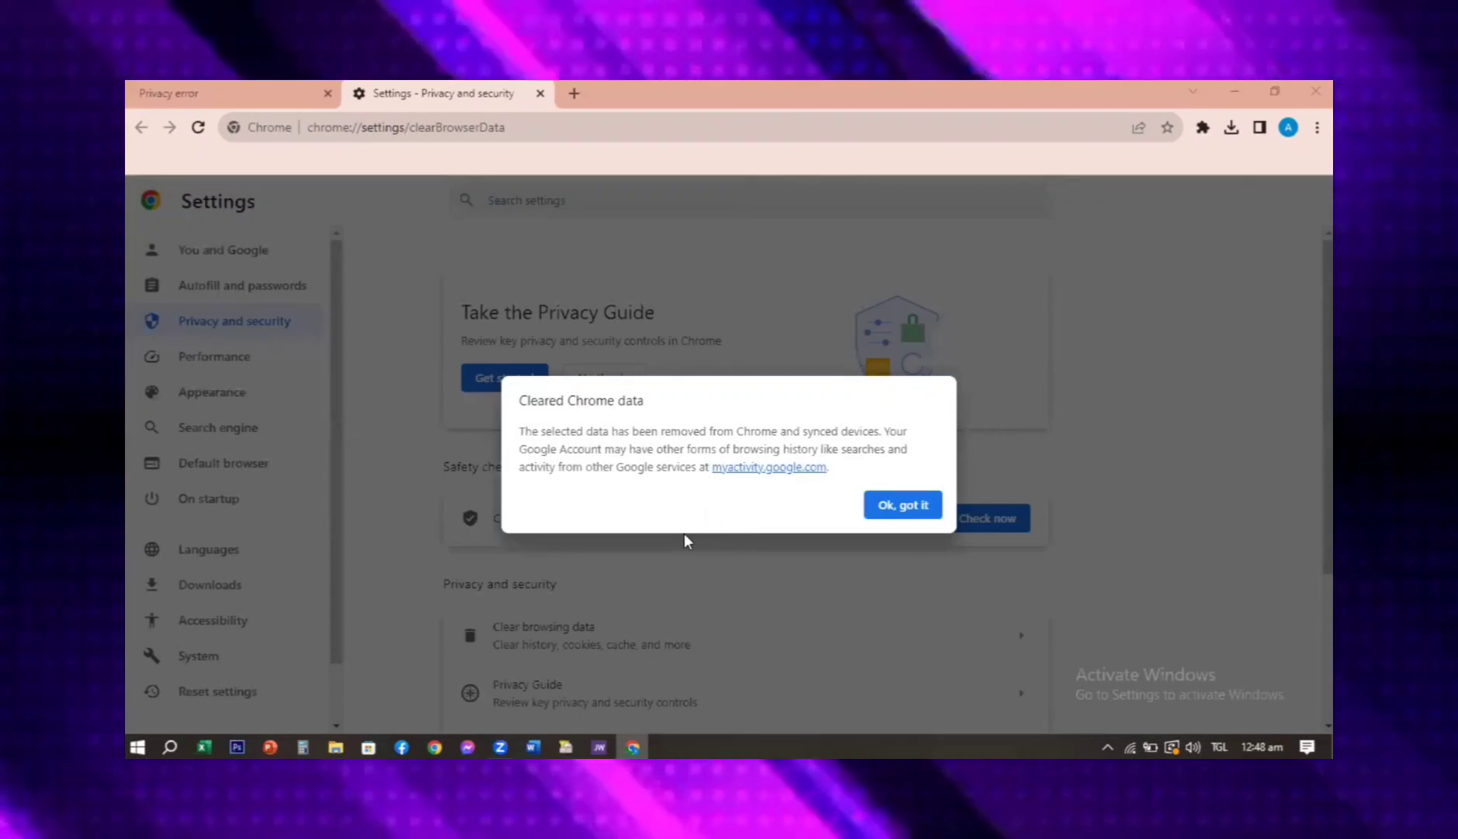
click(902, 505)
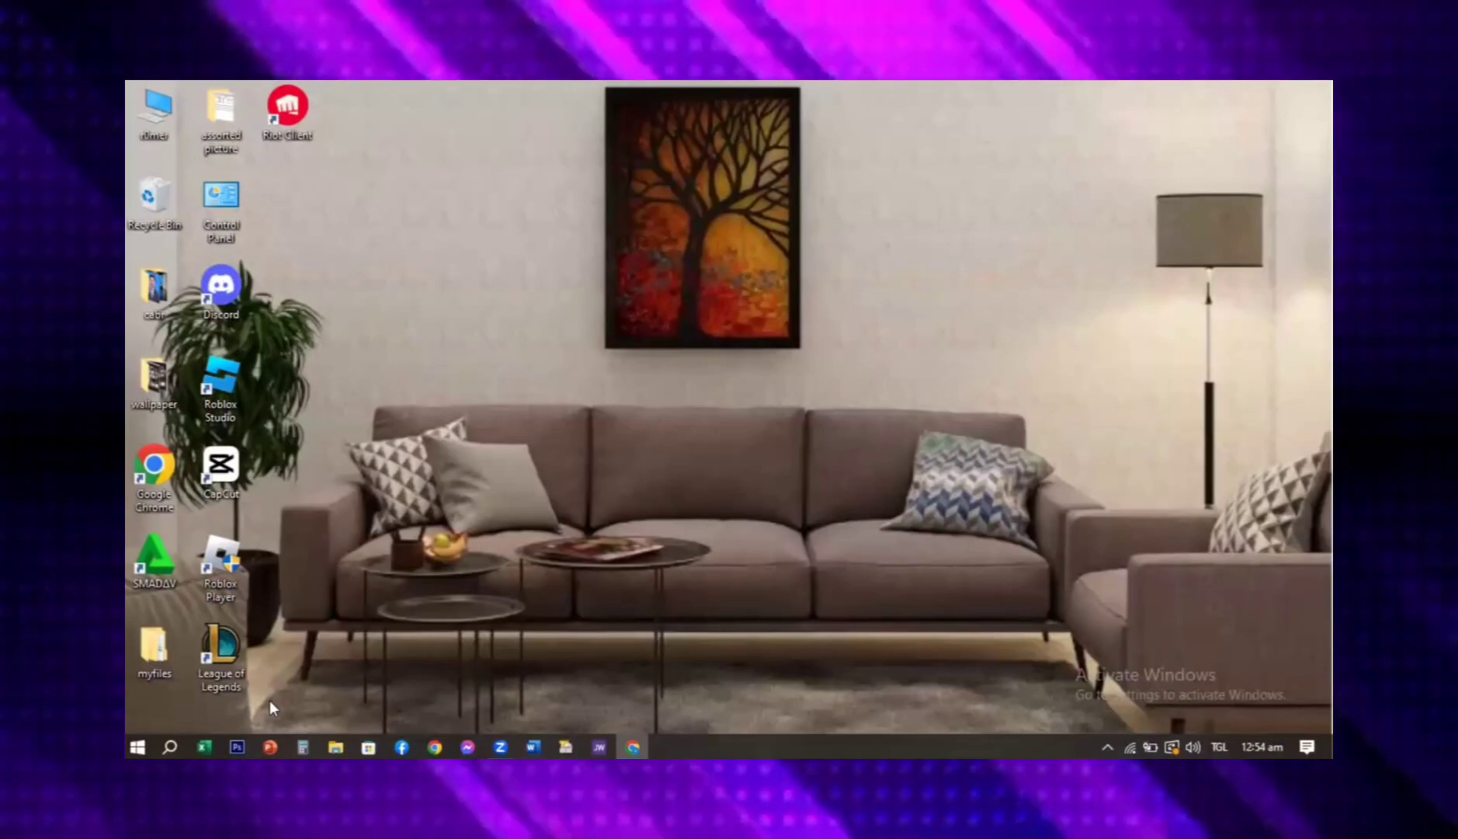
- Launch the Microsoft Management Console with the Run command mmc
key(super+r)
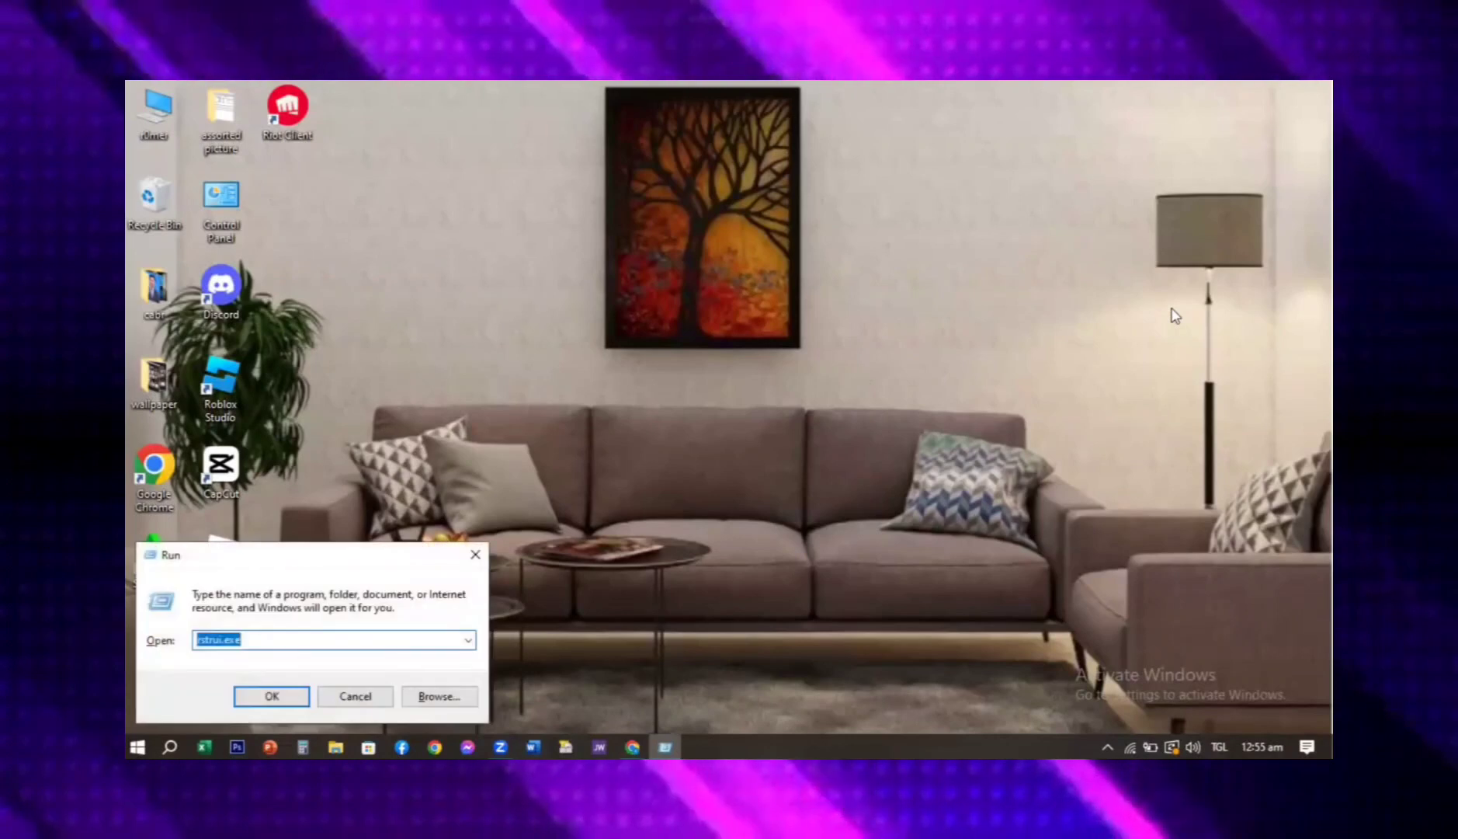
key(BackSpace)
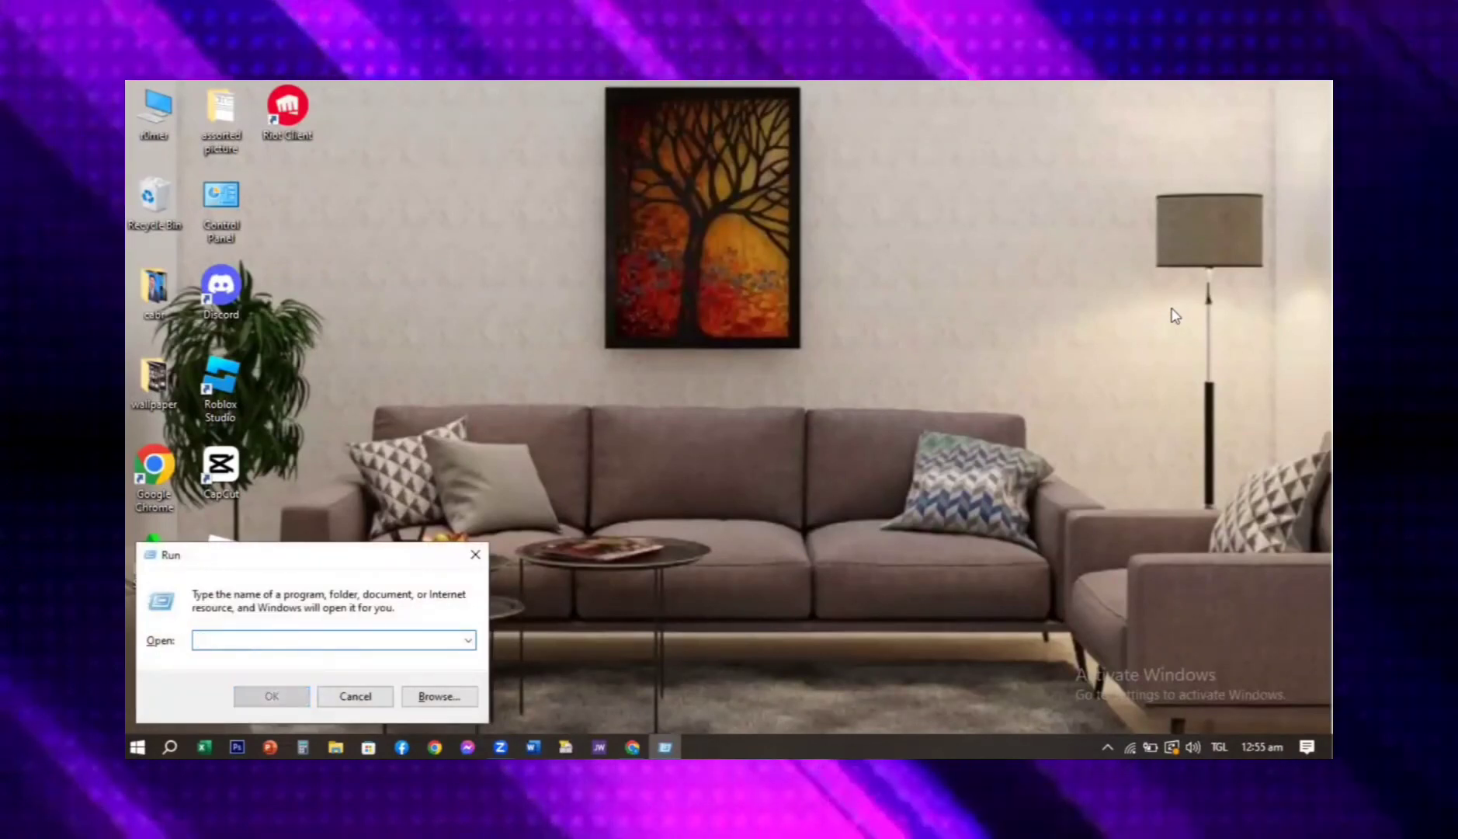
text(mmc)
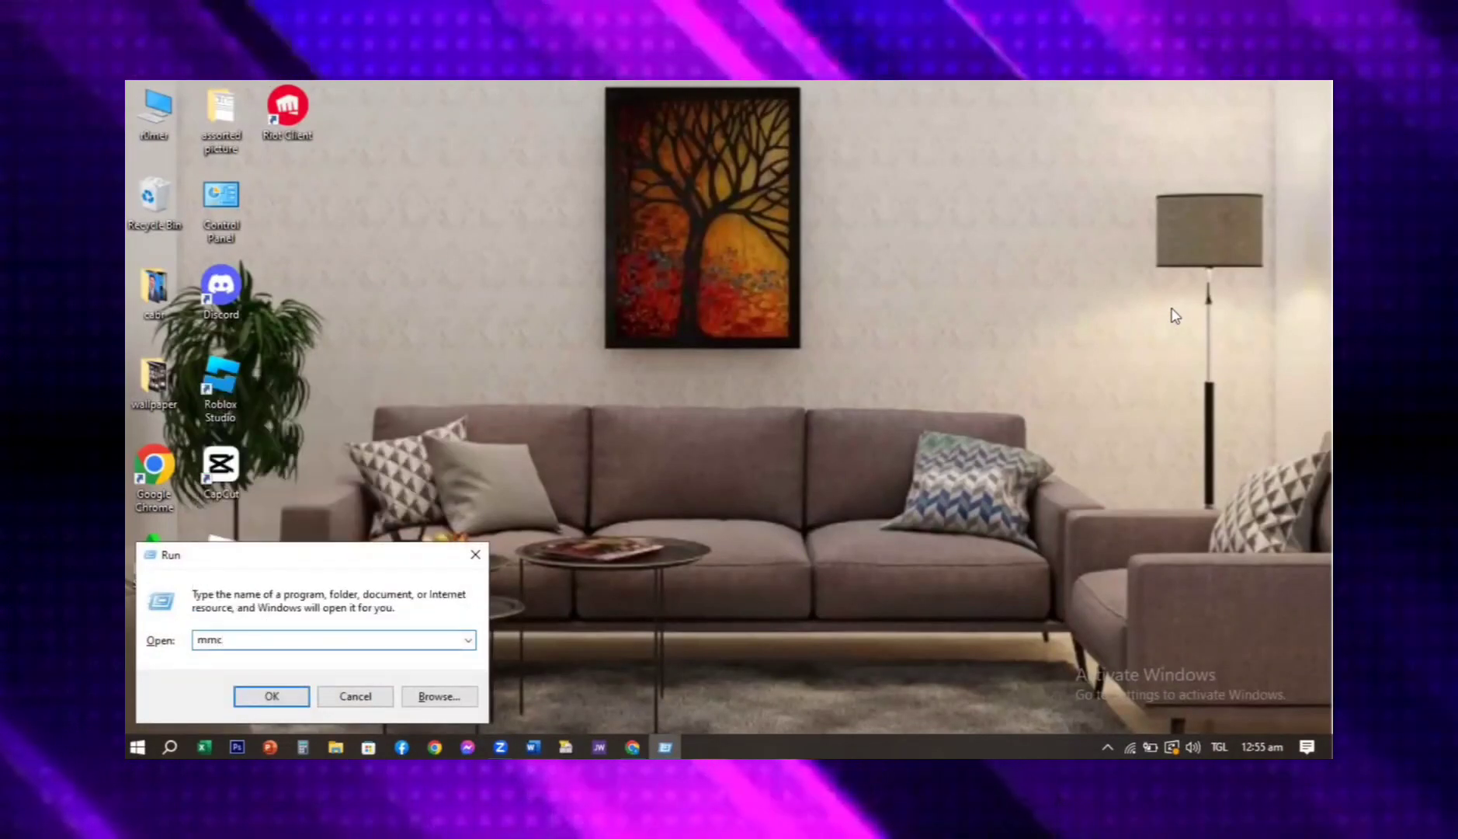
key(Return)
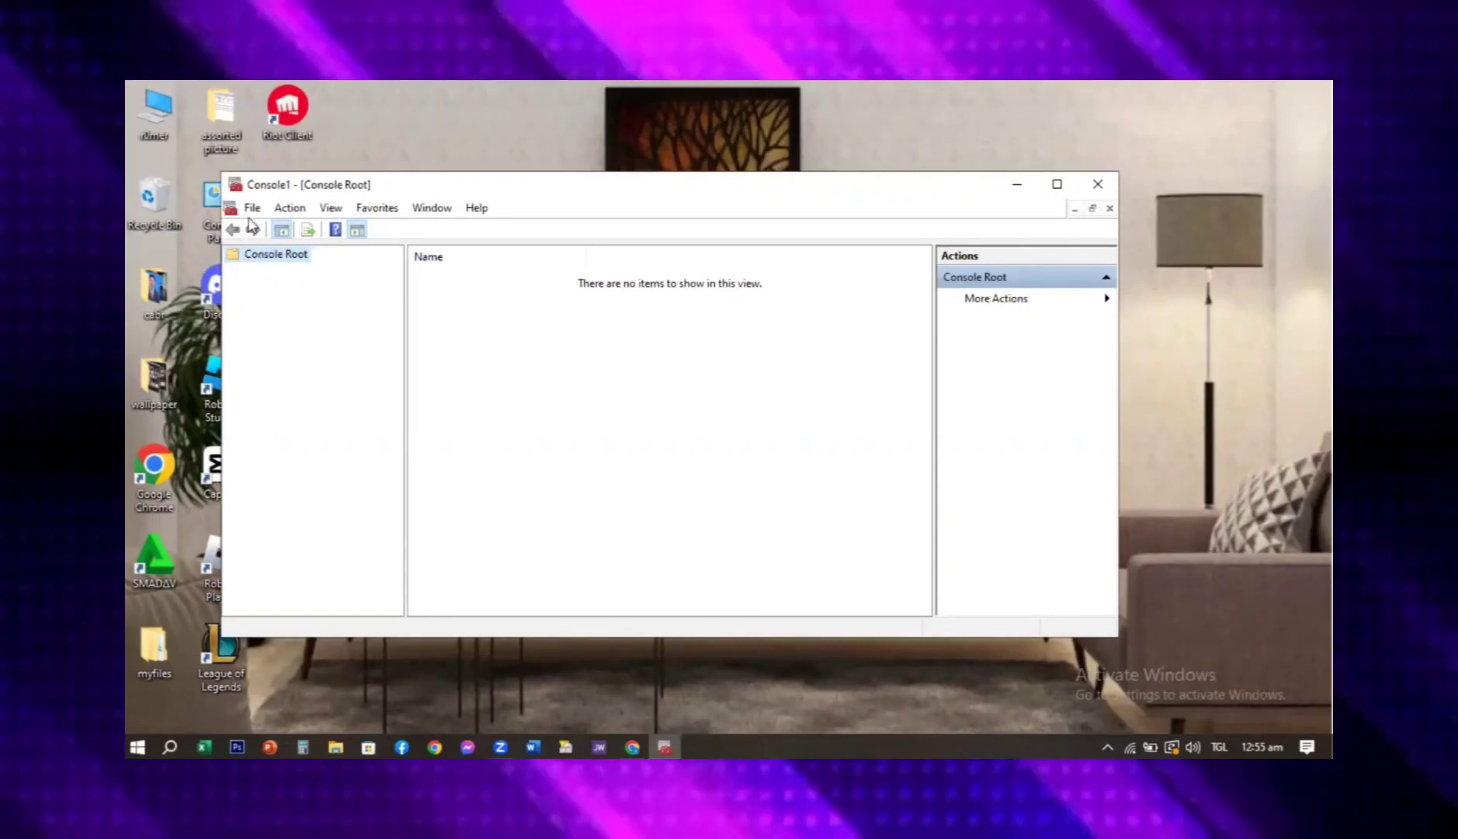
- Add the Certificates snap-in to the console for the computer account, managing the local computer
click(254, 210)
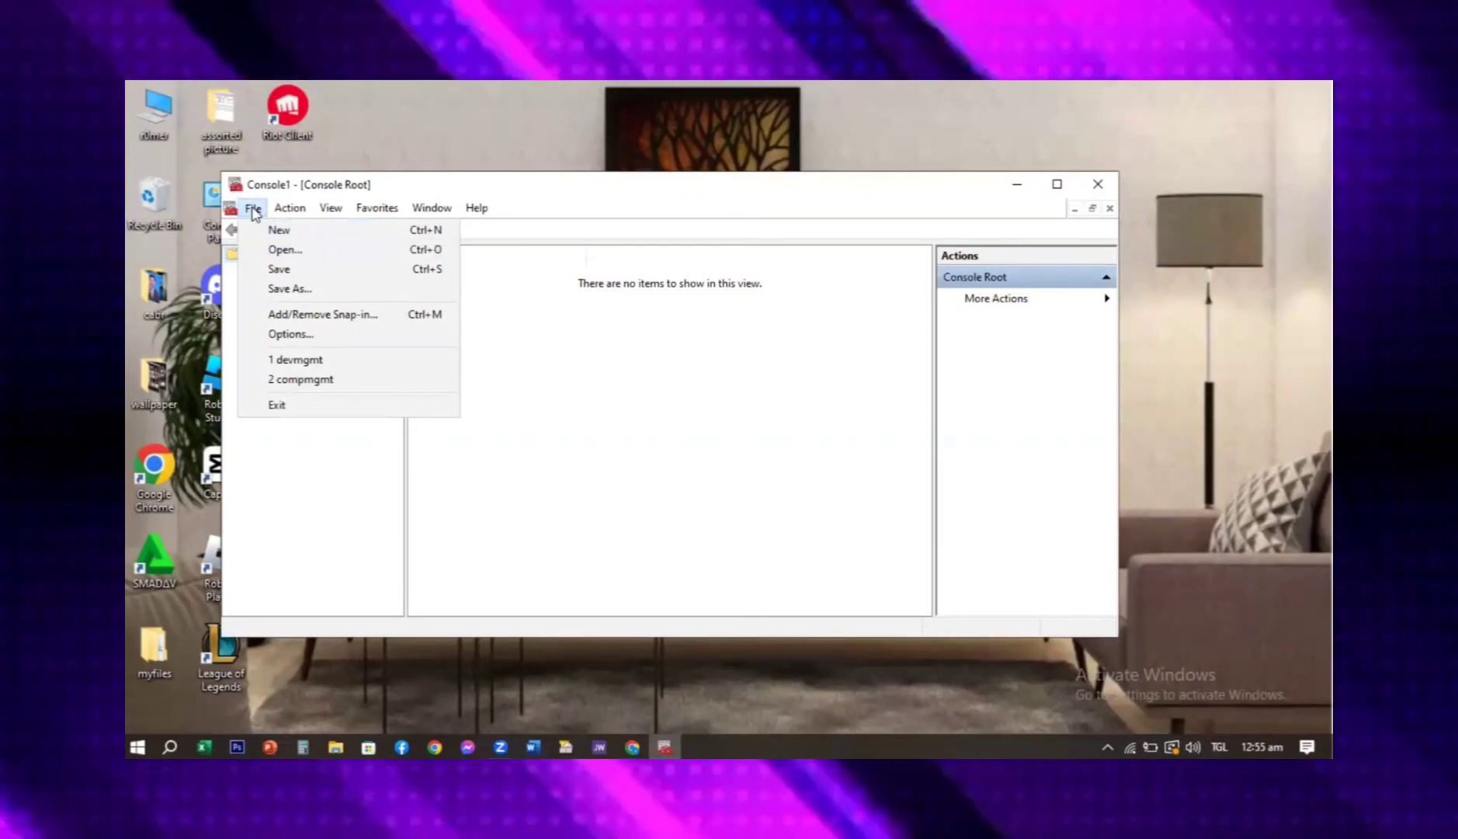
click(295, 314)
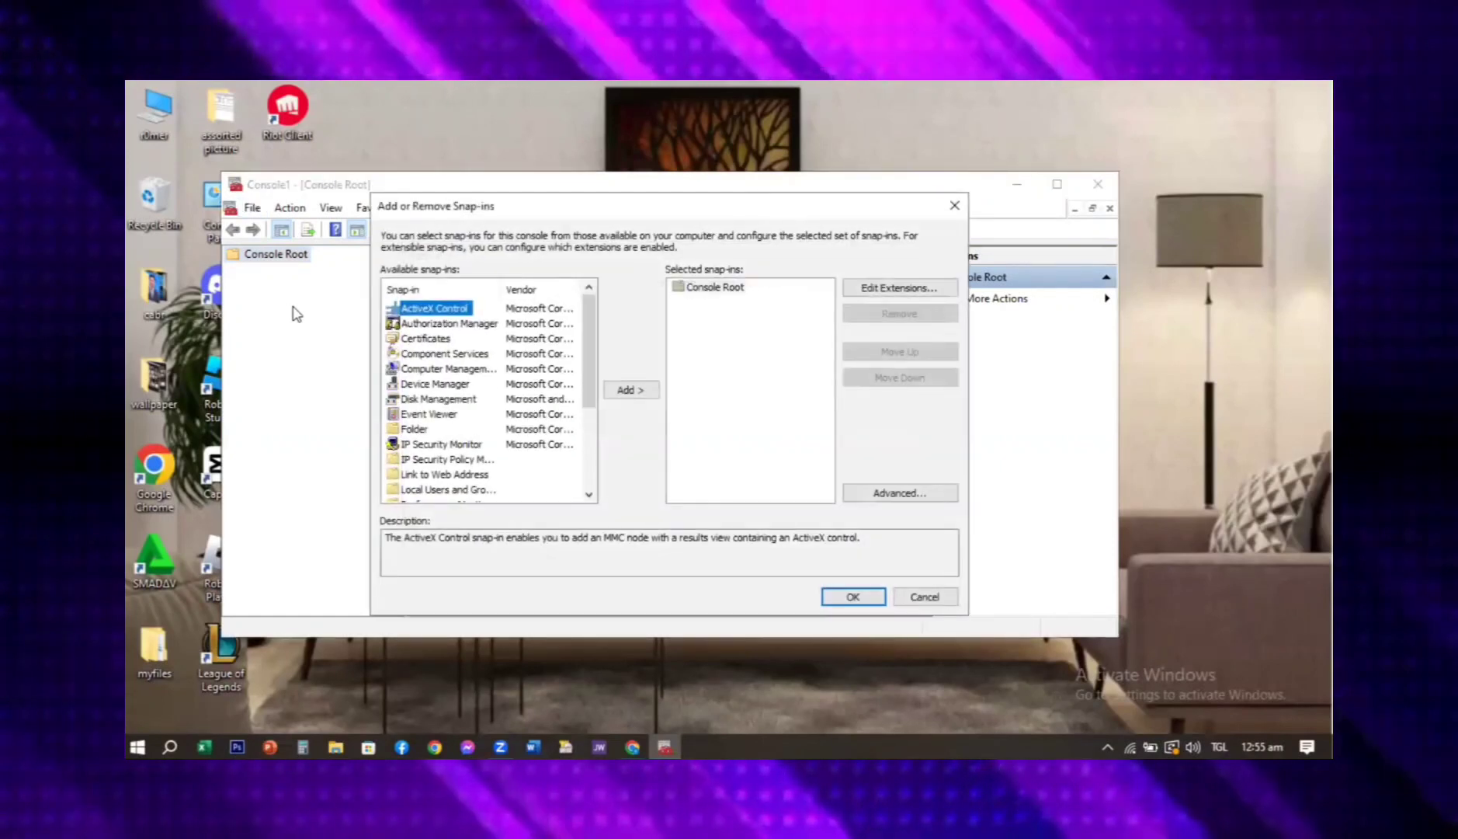
click(416, 339)
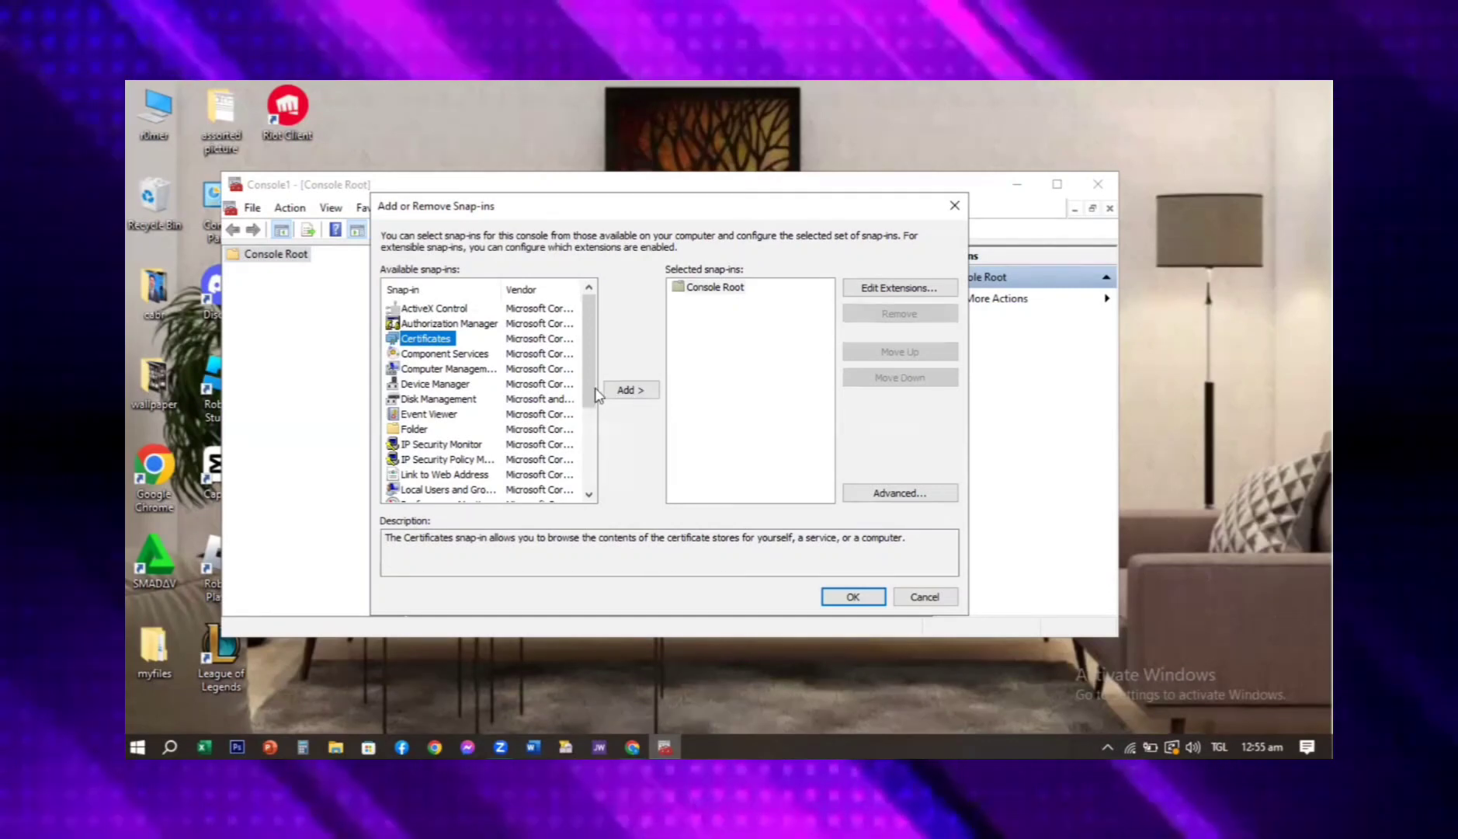
click(626, 390)
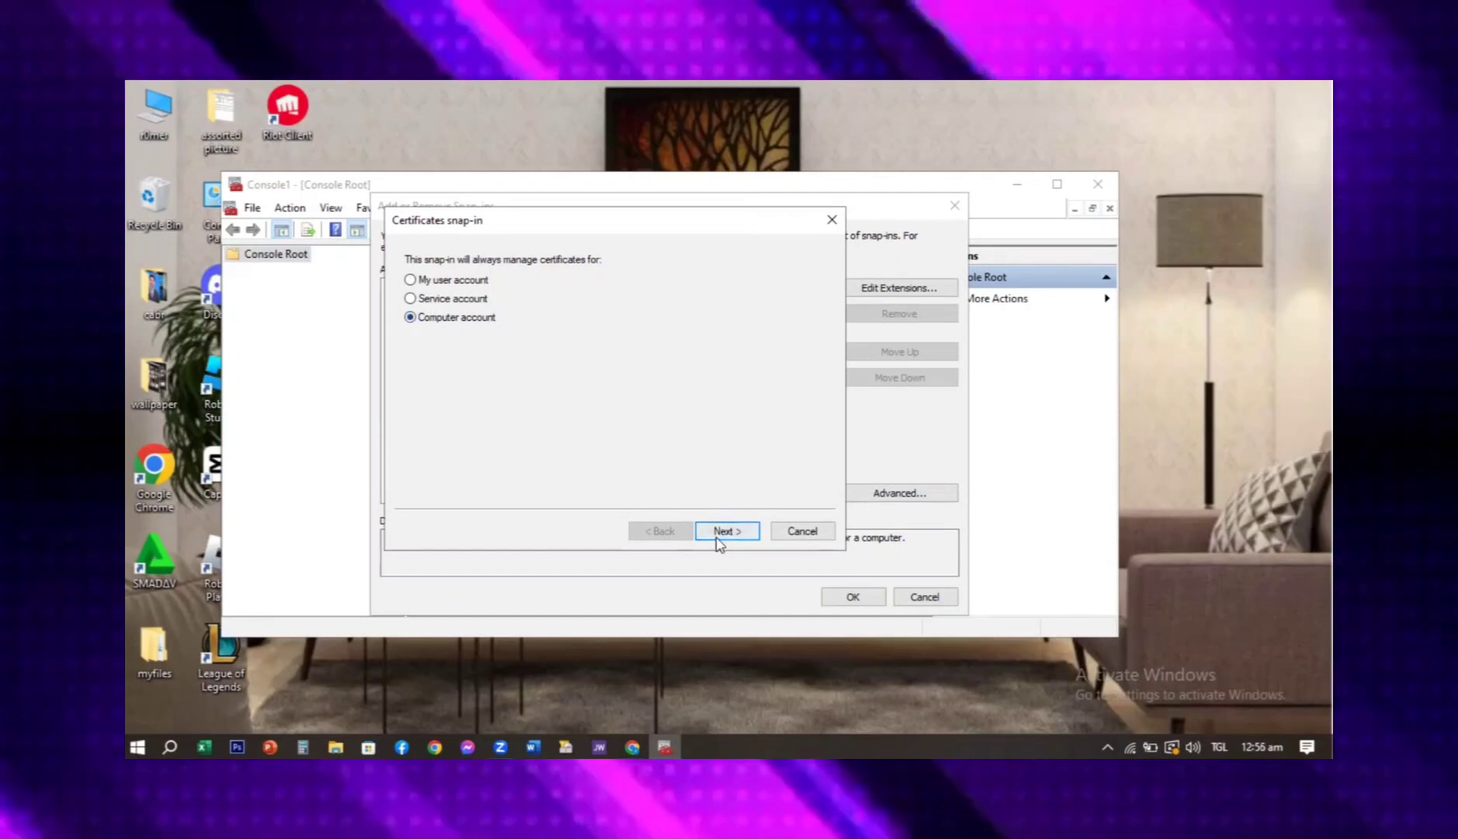
click(726, 531)
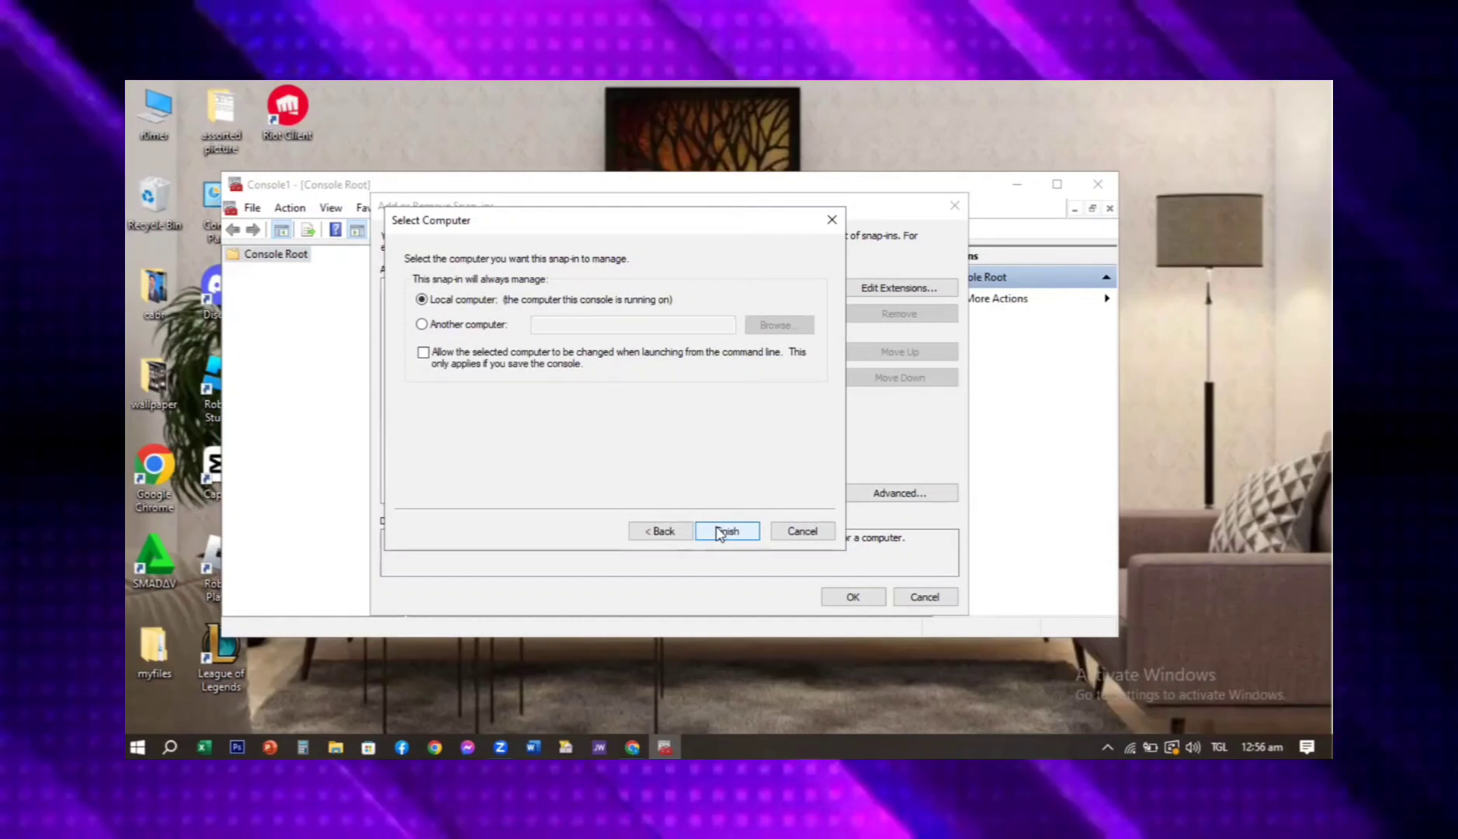
click(718, 532)
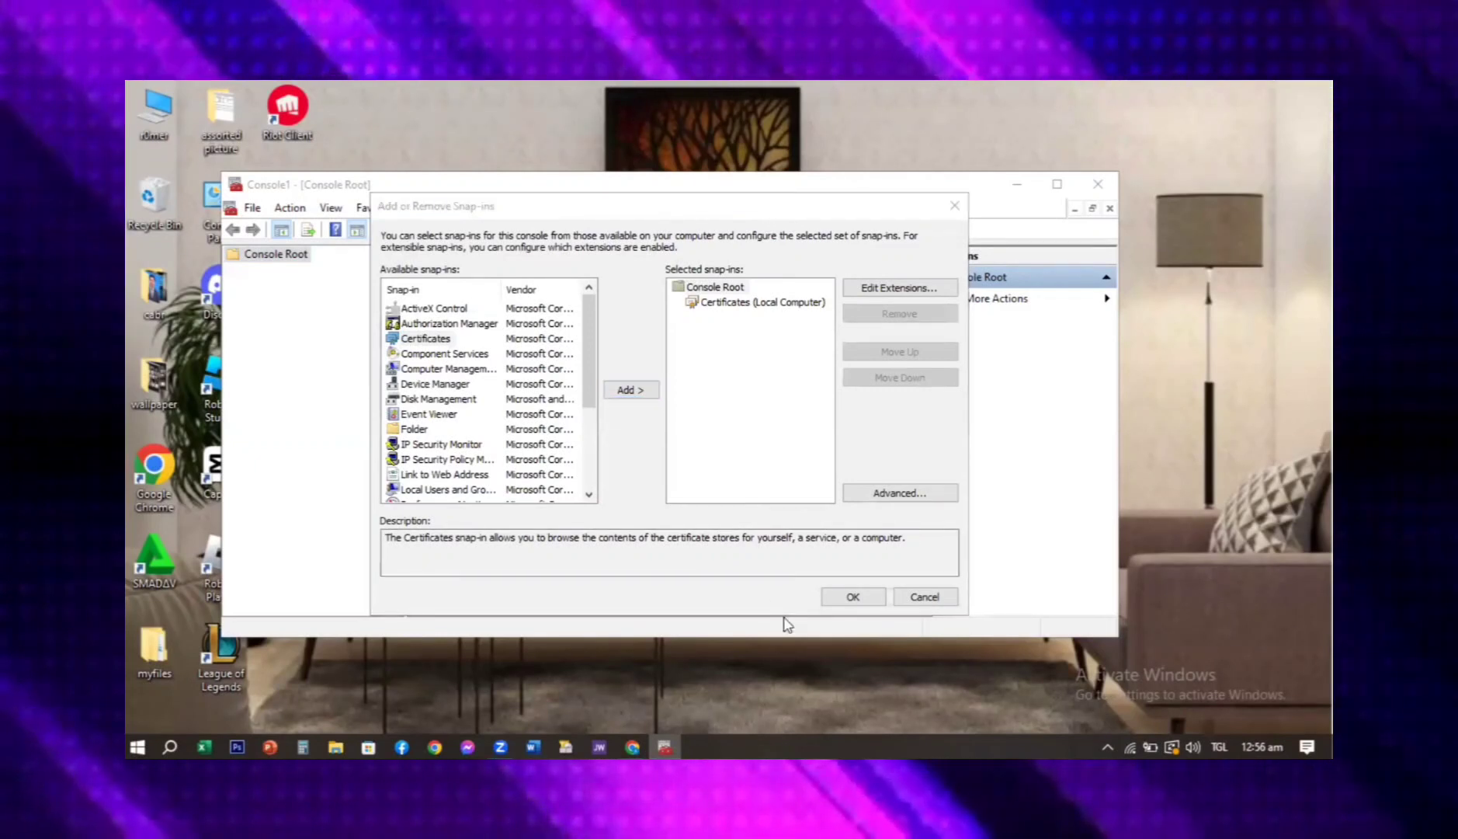
click(745, 303)
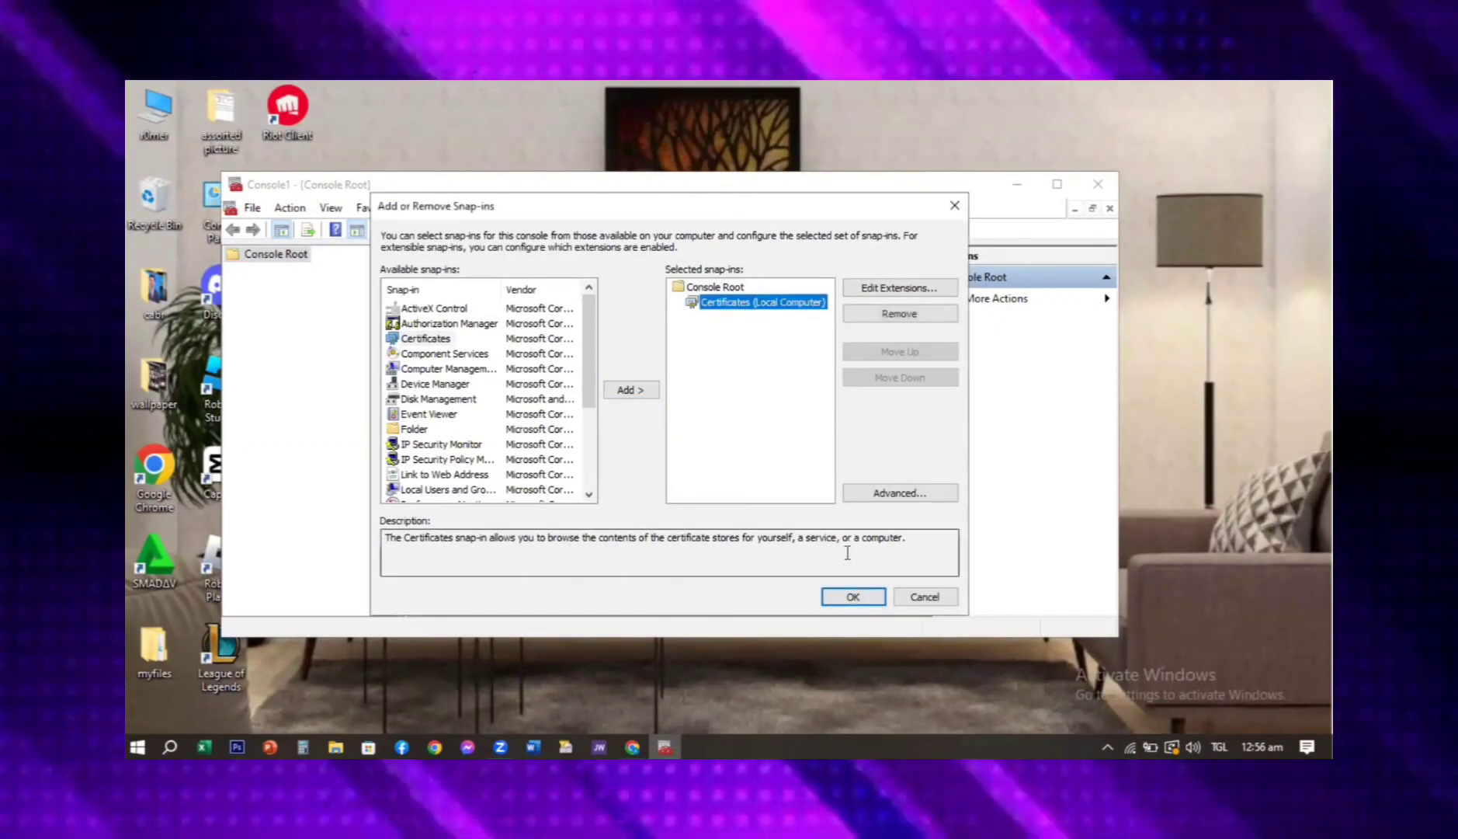
click(852, 595)
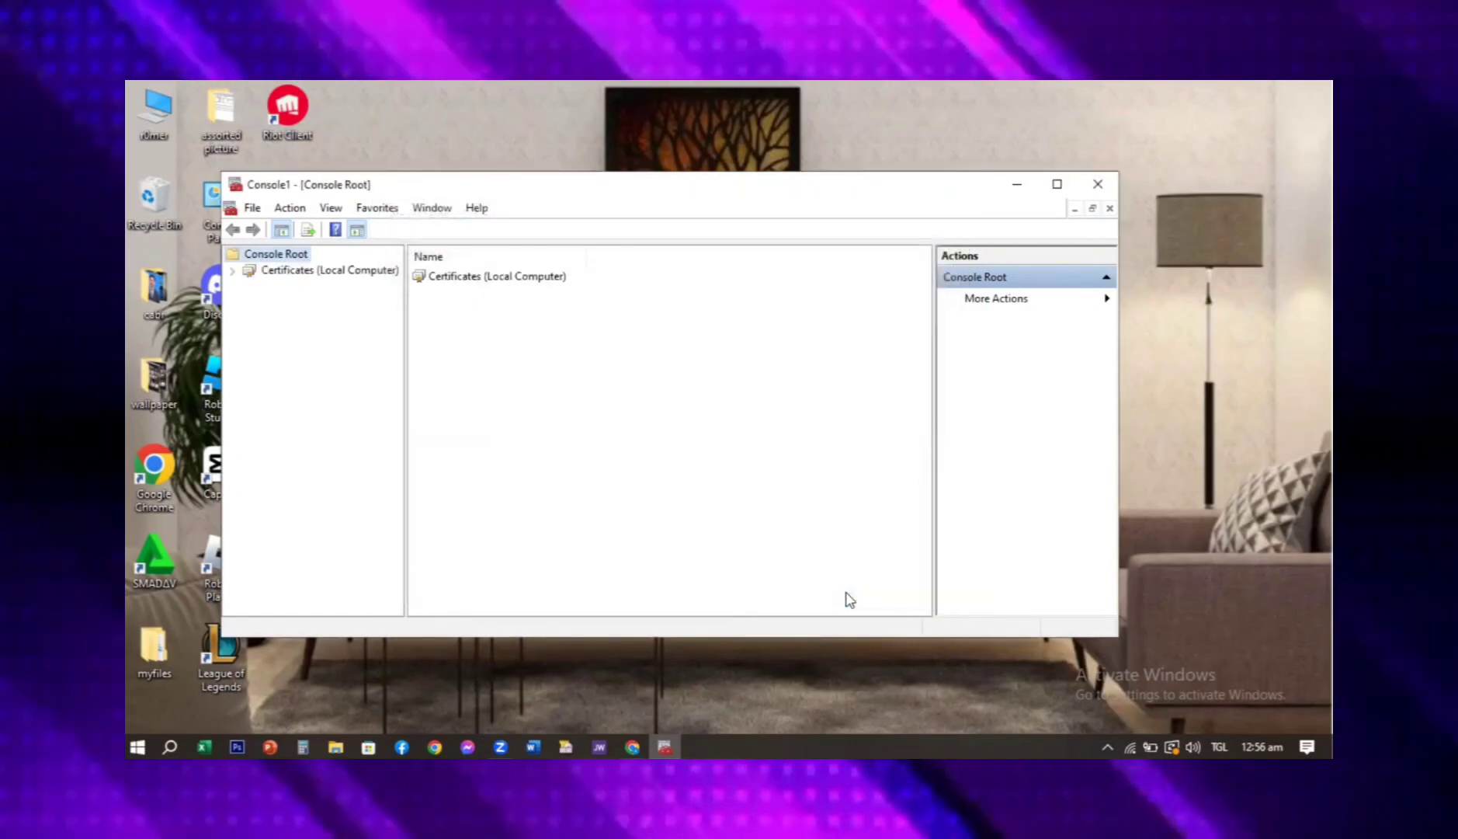
- Open the Certificates folder of the Trusted Root Certification Authorities store under Certificates (Local Computer)
click(461, 282)
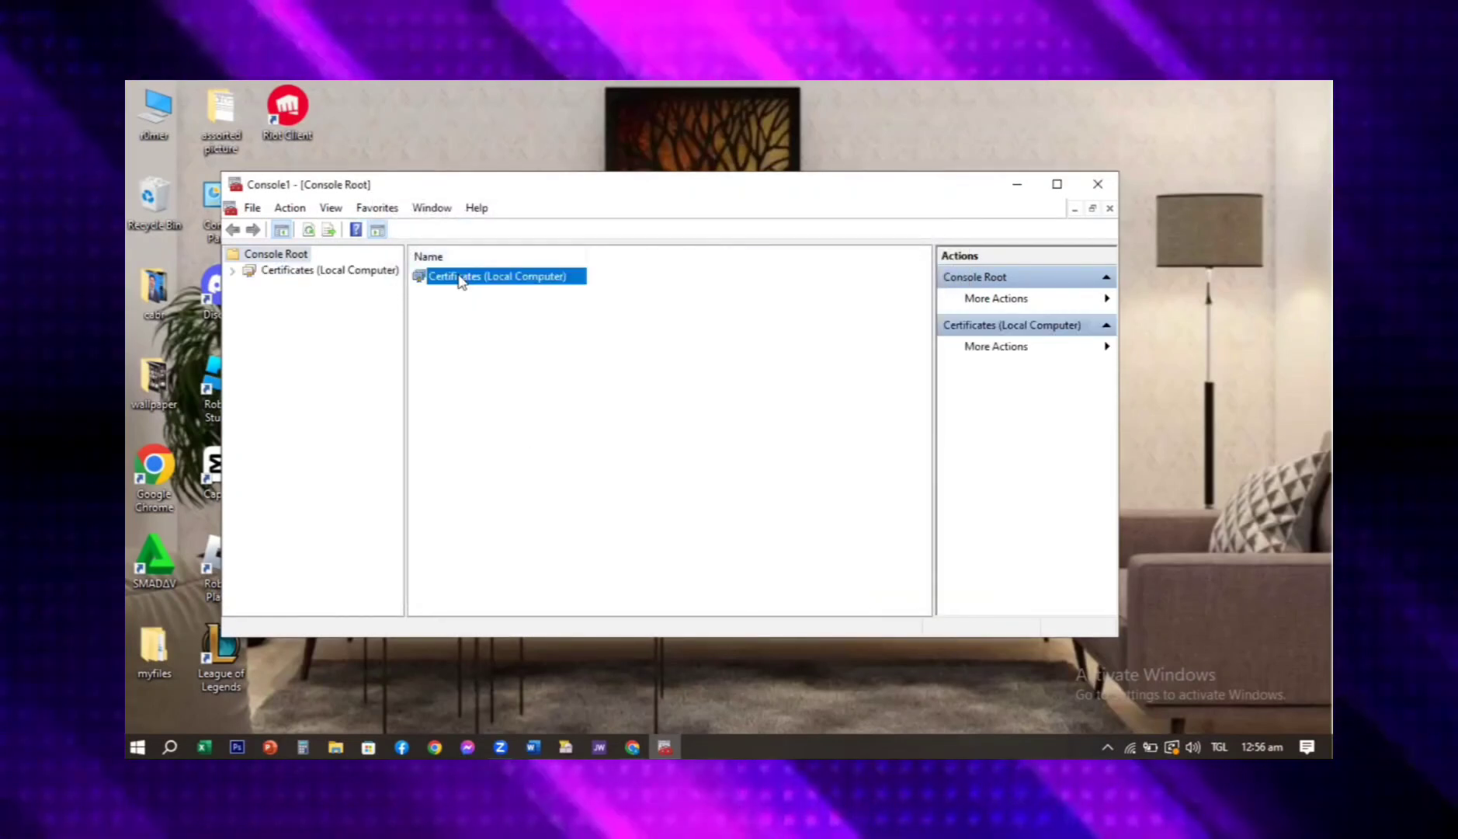
double_click(460, 279)
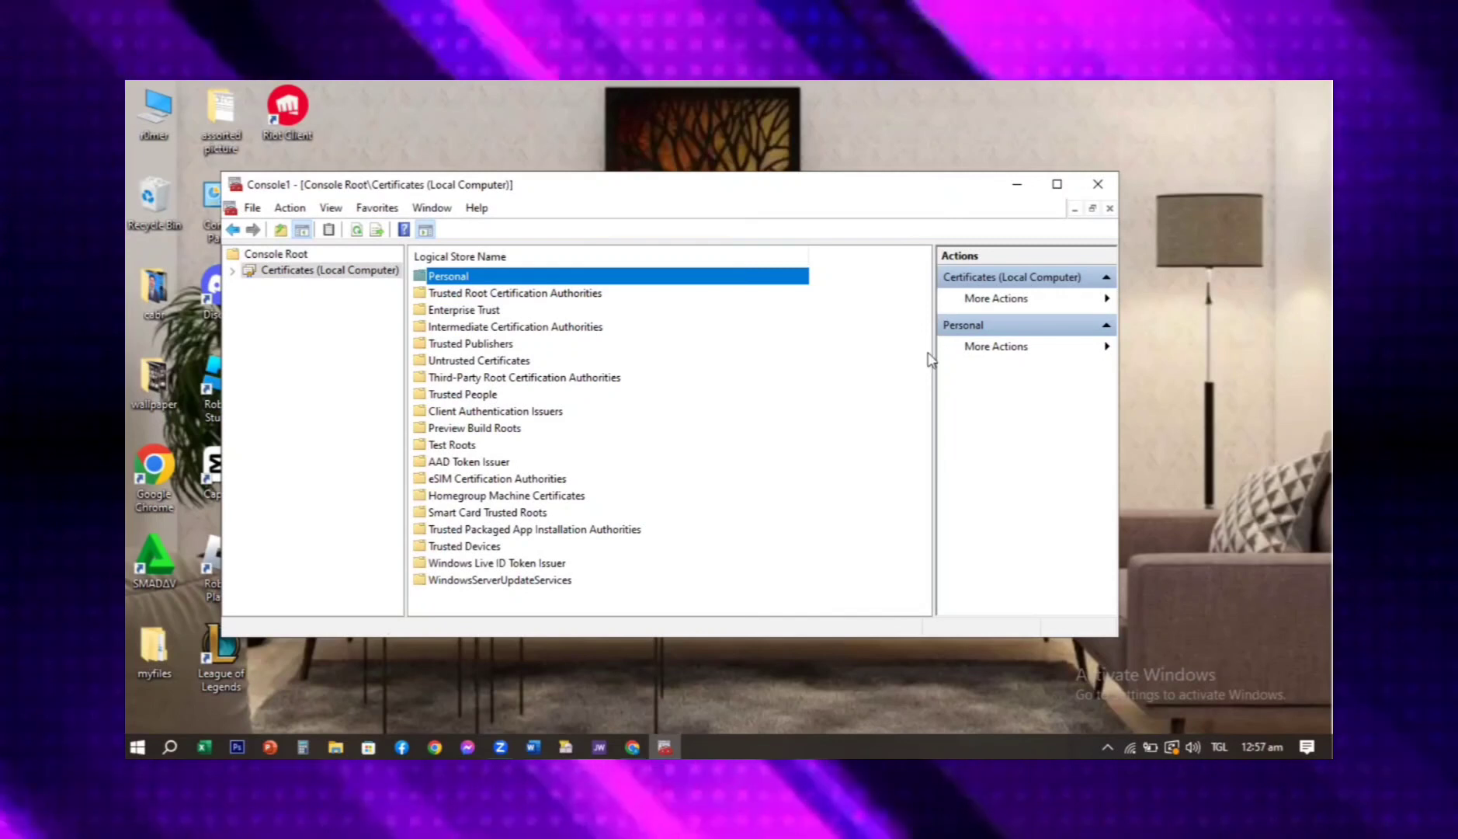
click(564, 292)
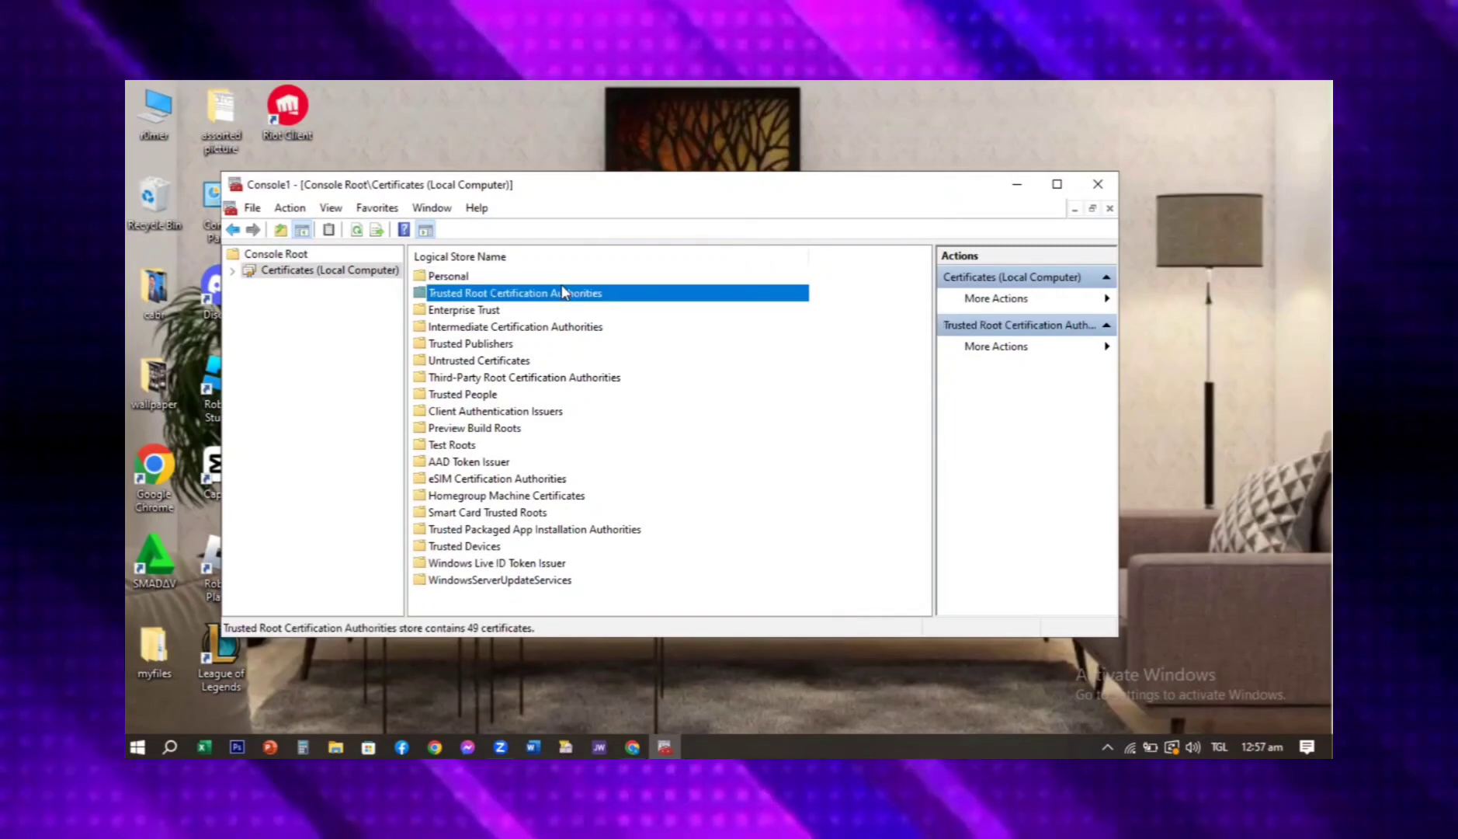
double_click(565, 293)
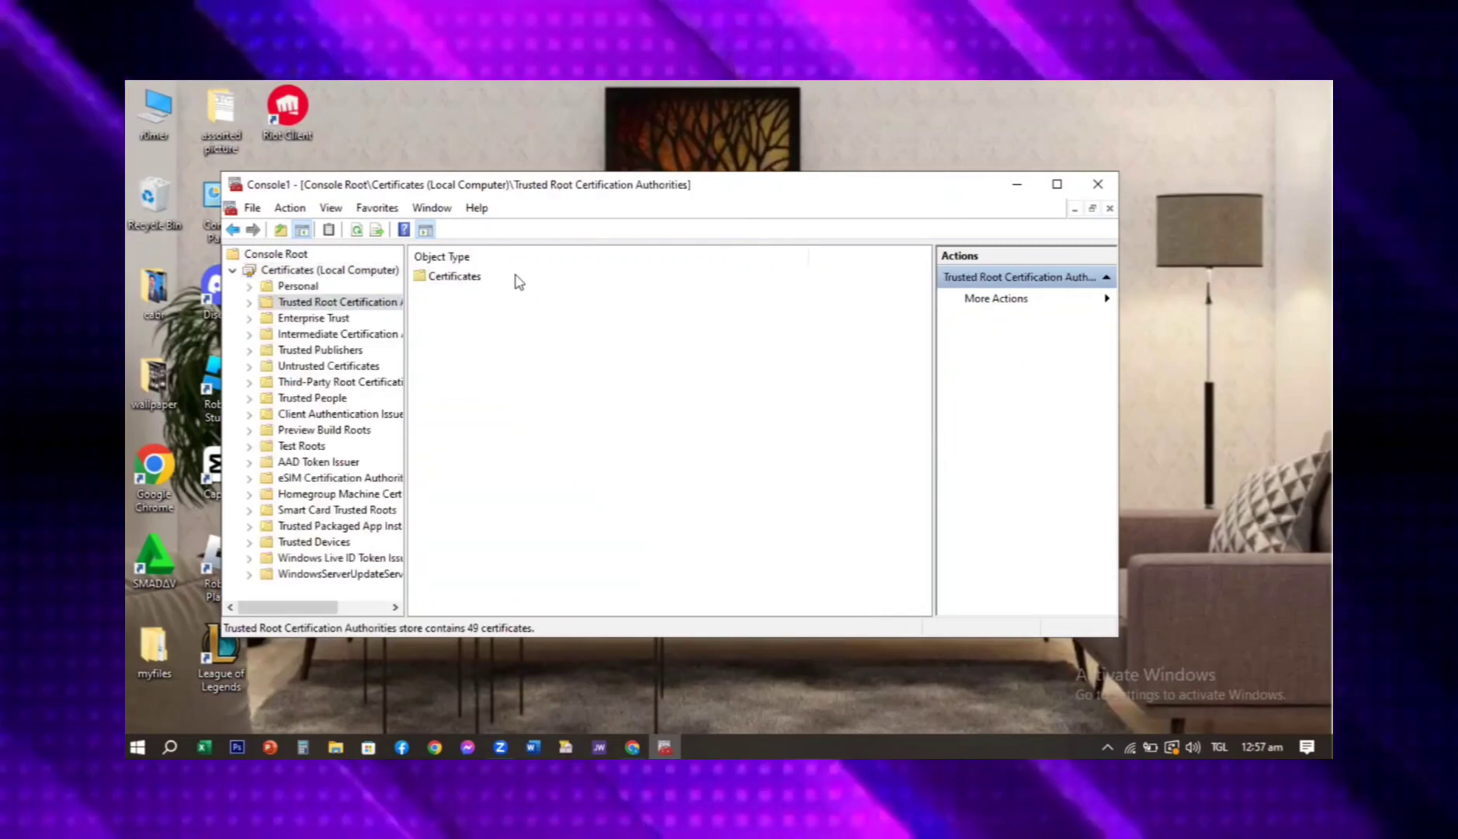
click(486, 281)
double_click(489, 286)
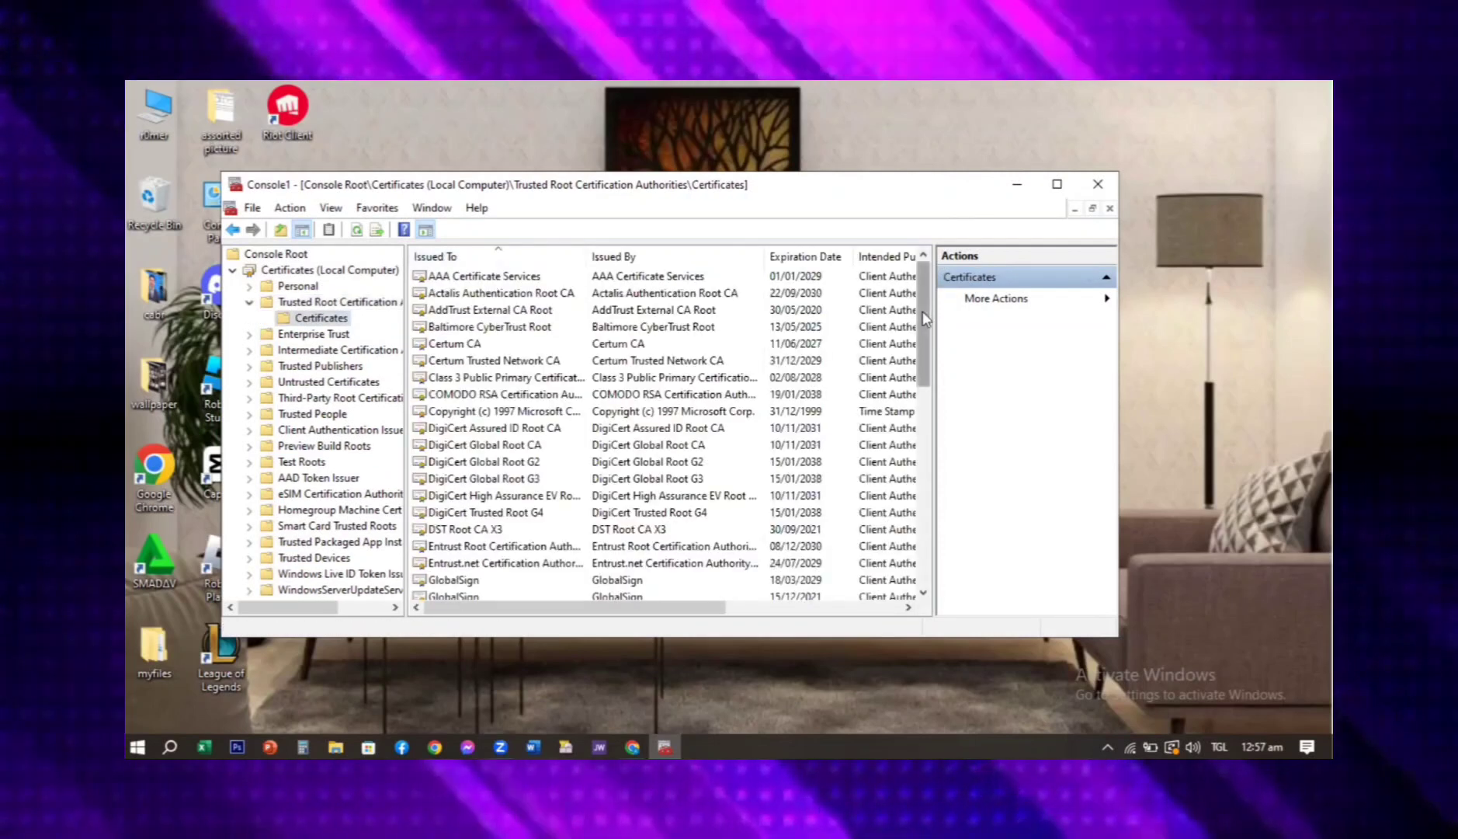
- Delete the expired DST Root CA X3 certificate from the trusted root certificates and accept the deletion
drag(924, 319, 918, 335)
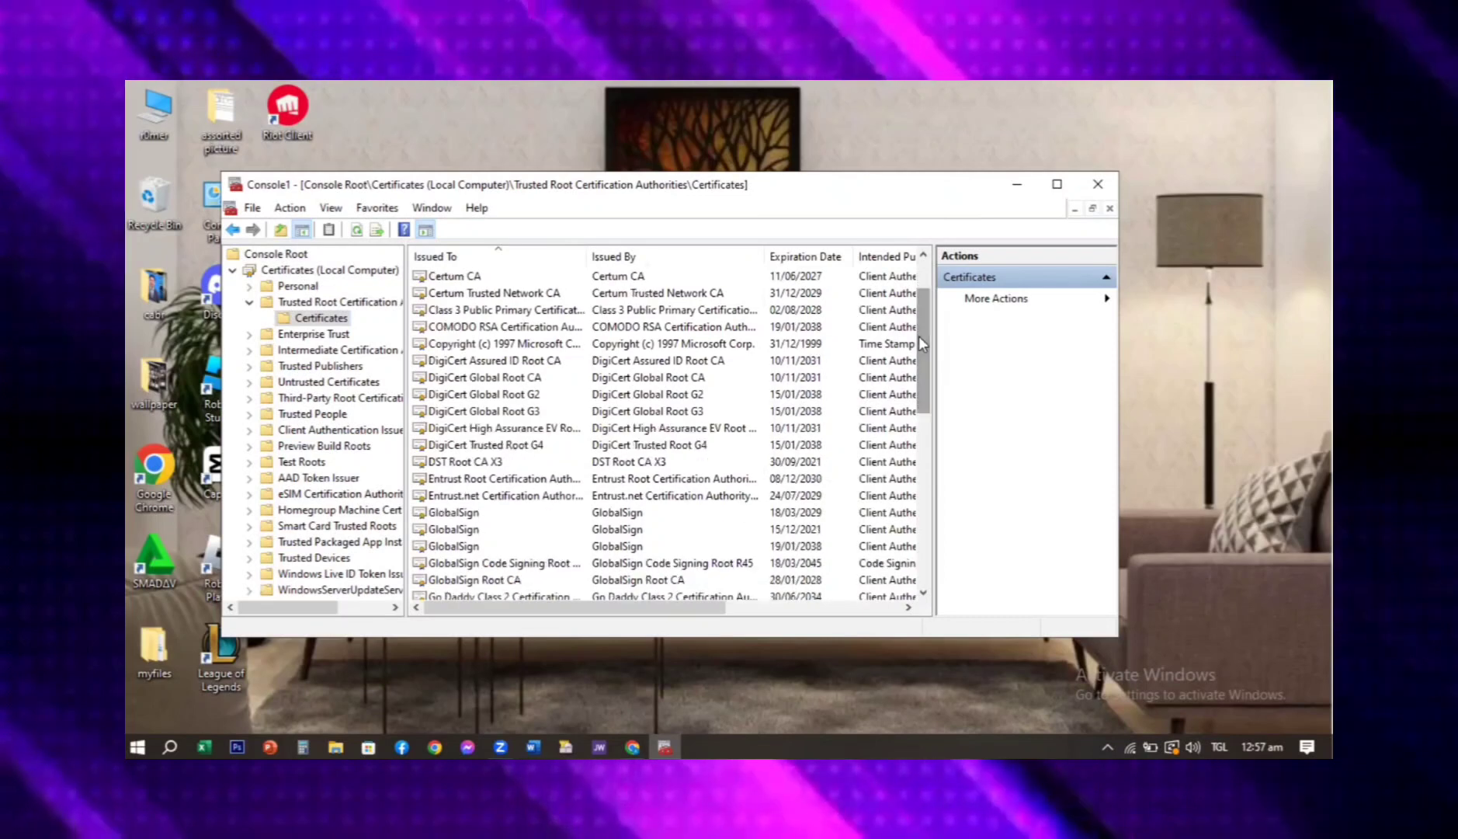
click(474, 462)
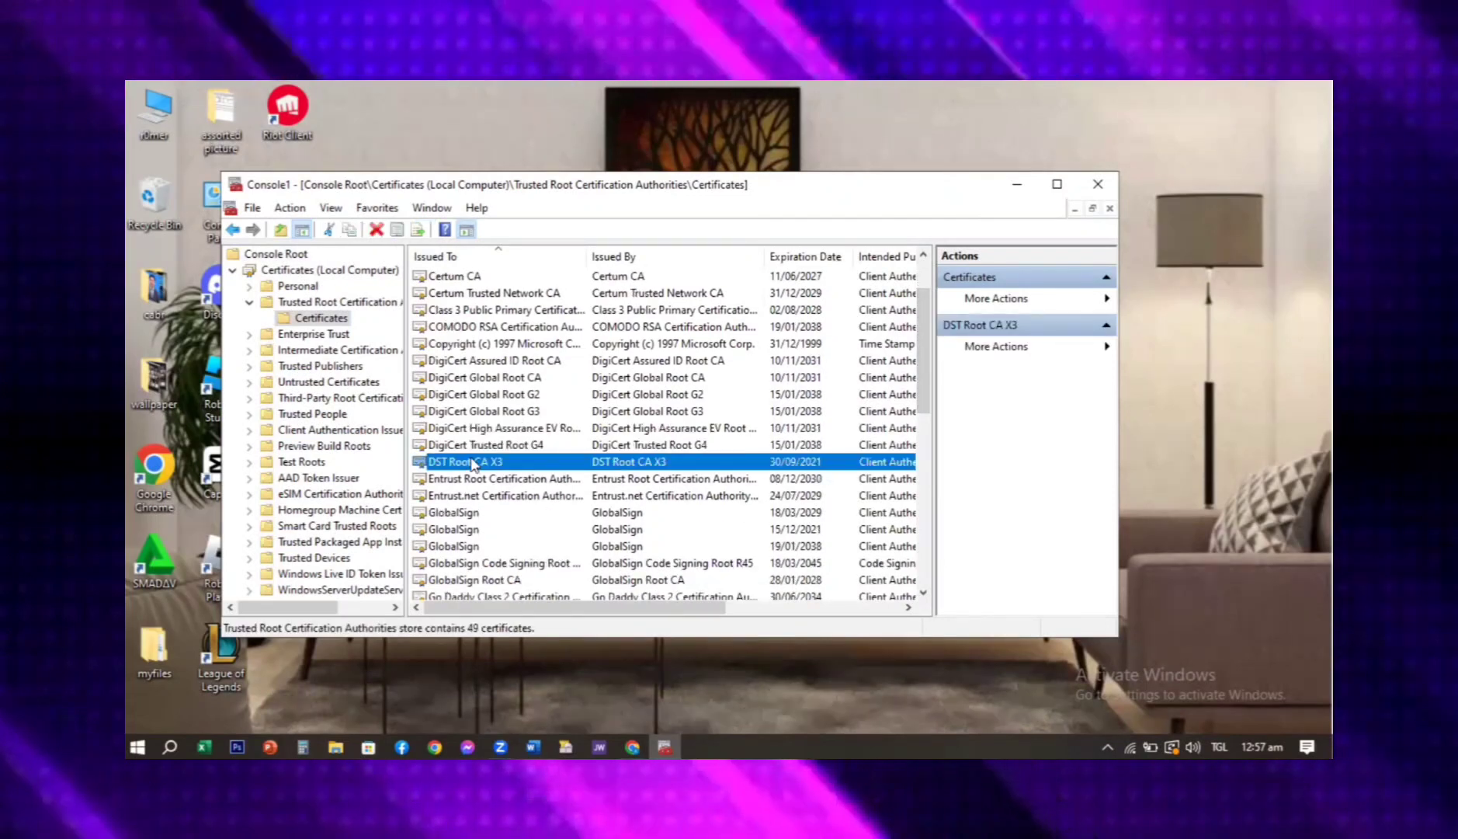
right_click(472, 462)
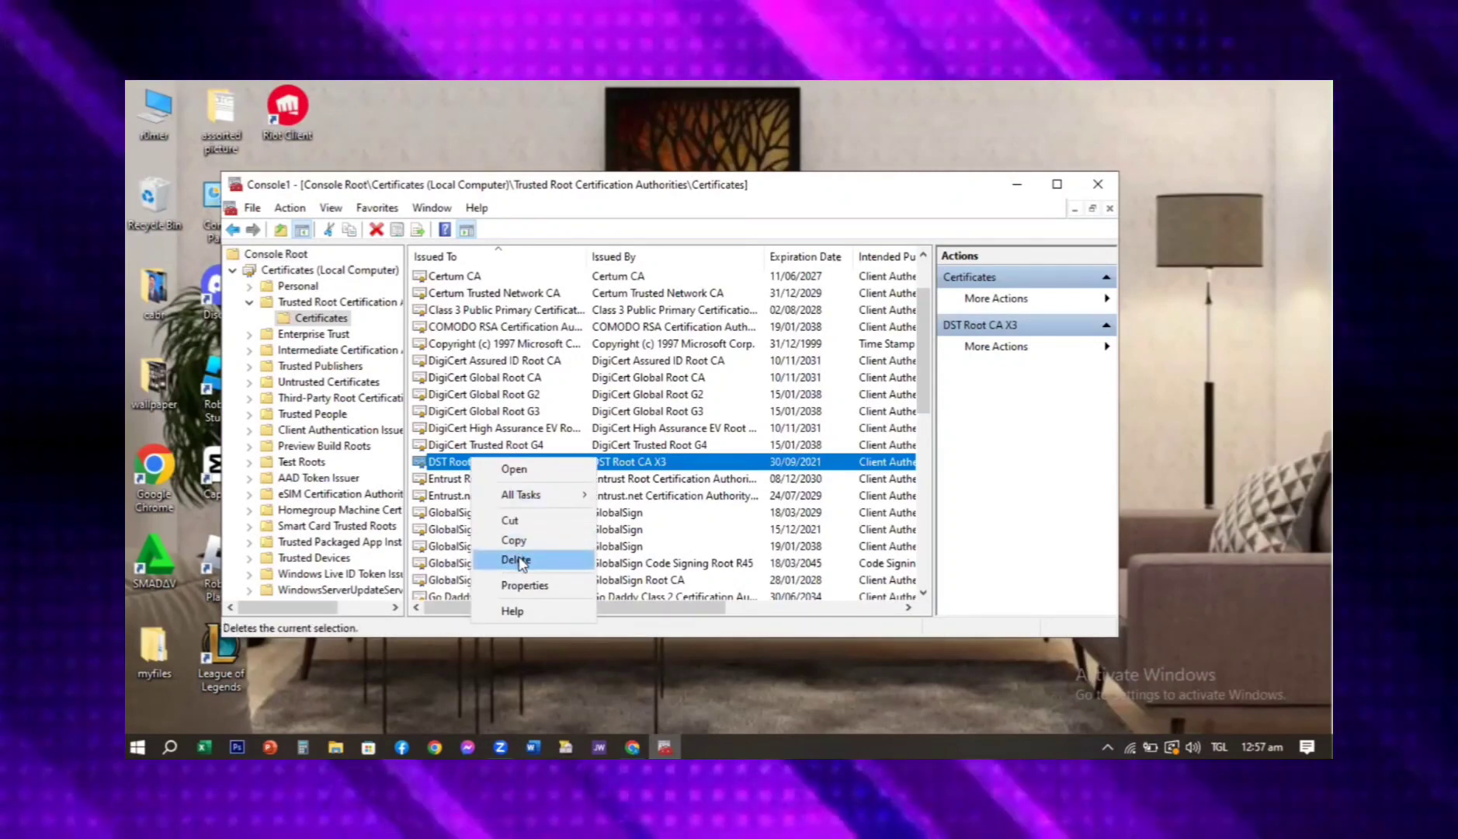
click(516, 560)
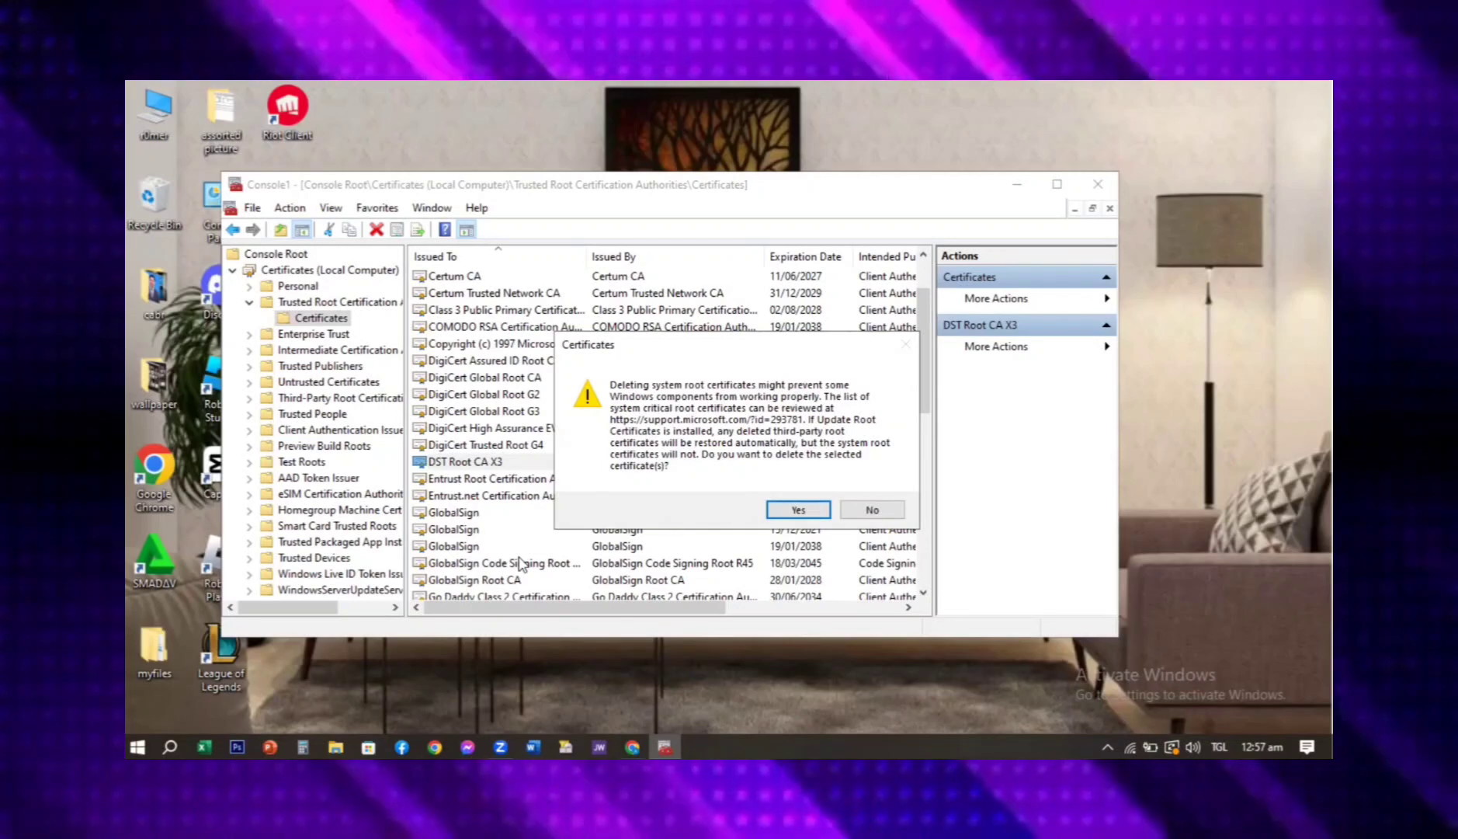
click(788, 510)
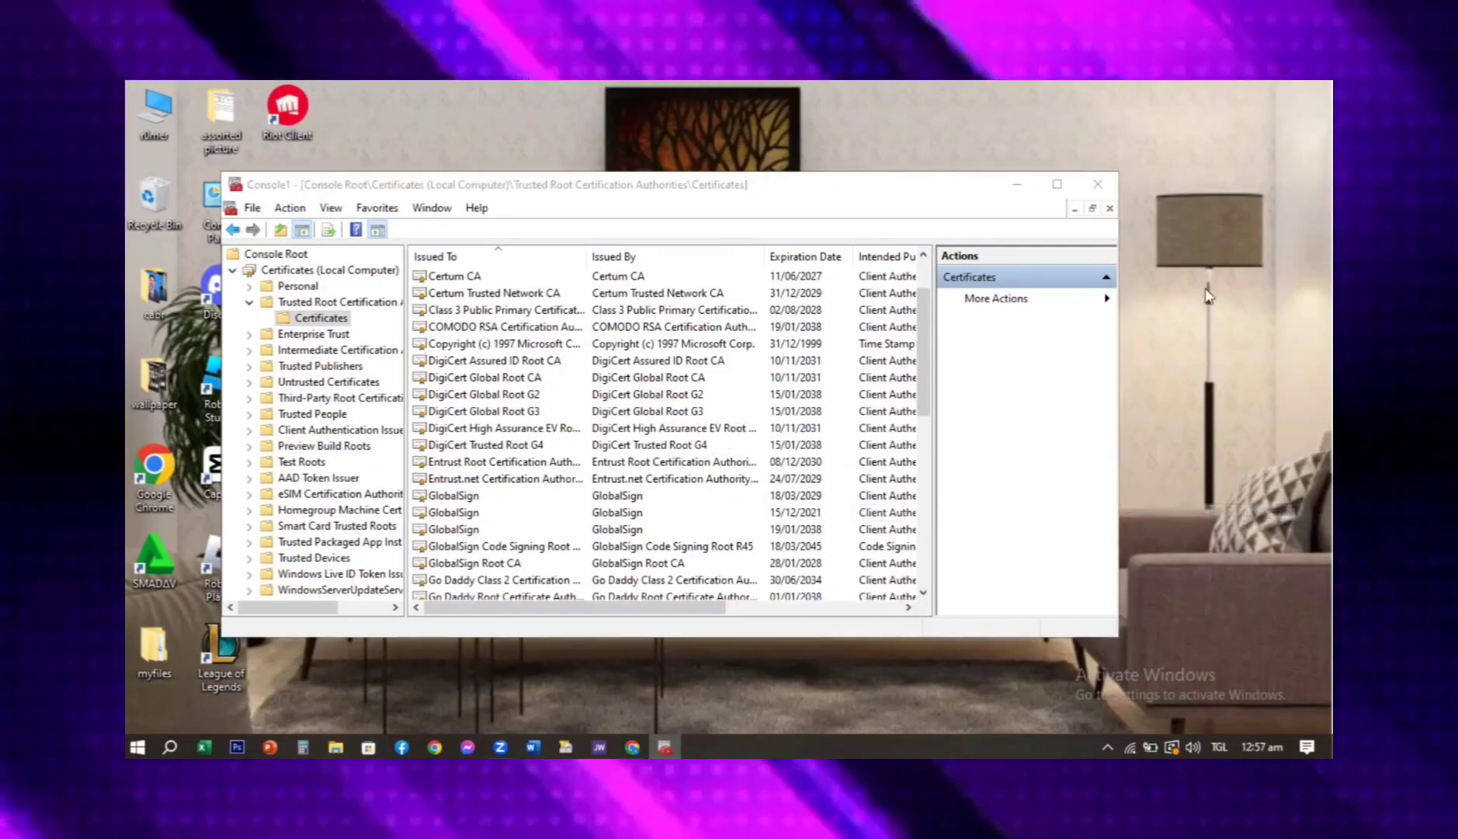
click(632, 738)
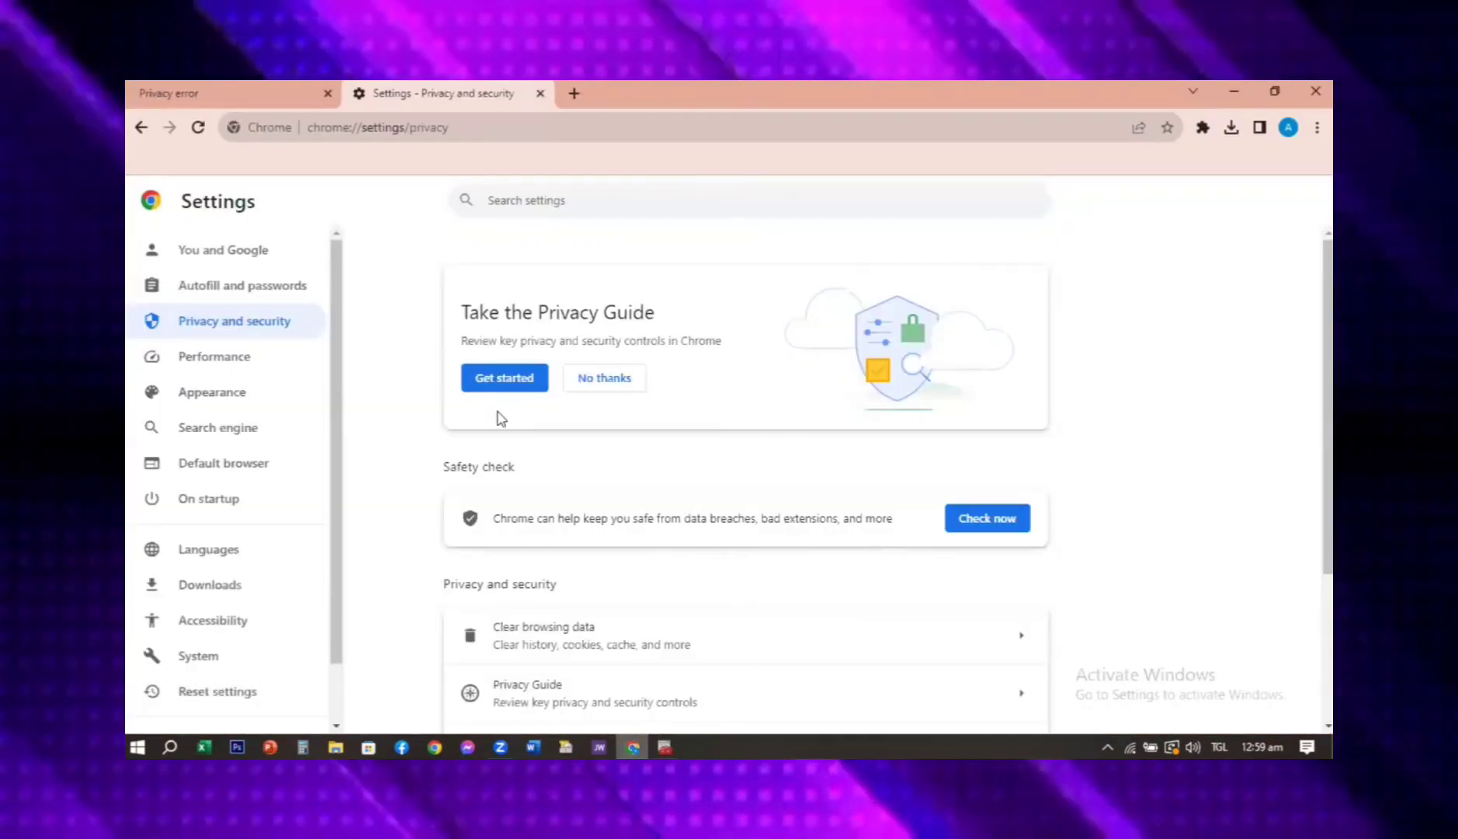
click(572, 92)
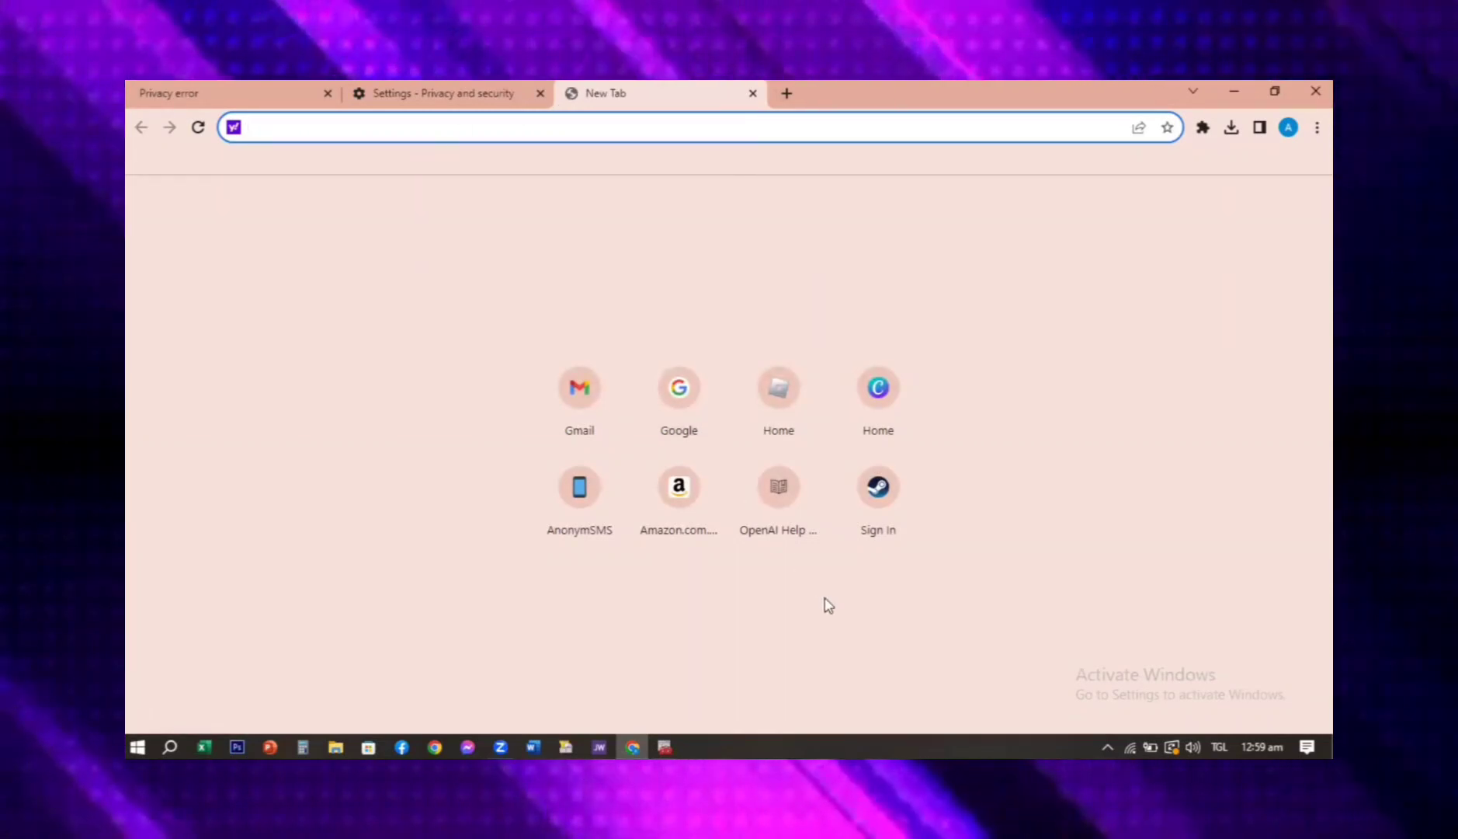
key(ctrl+v)
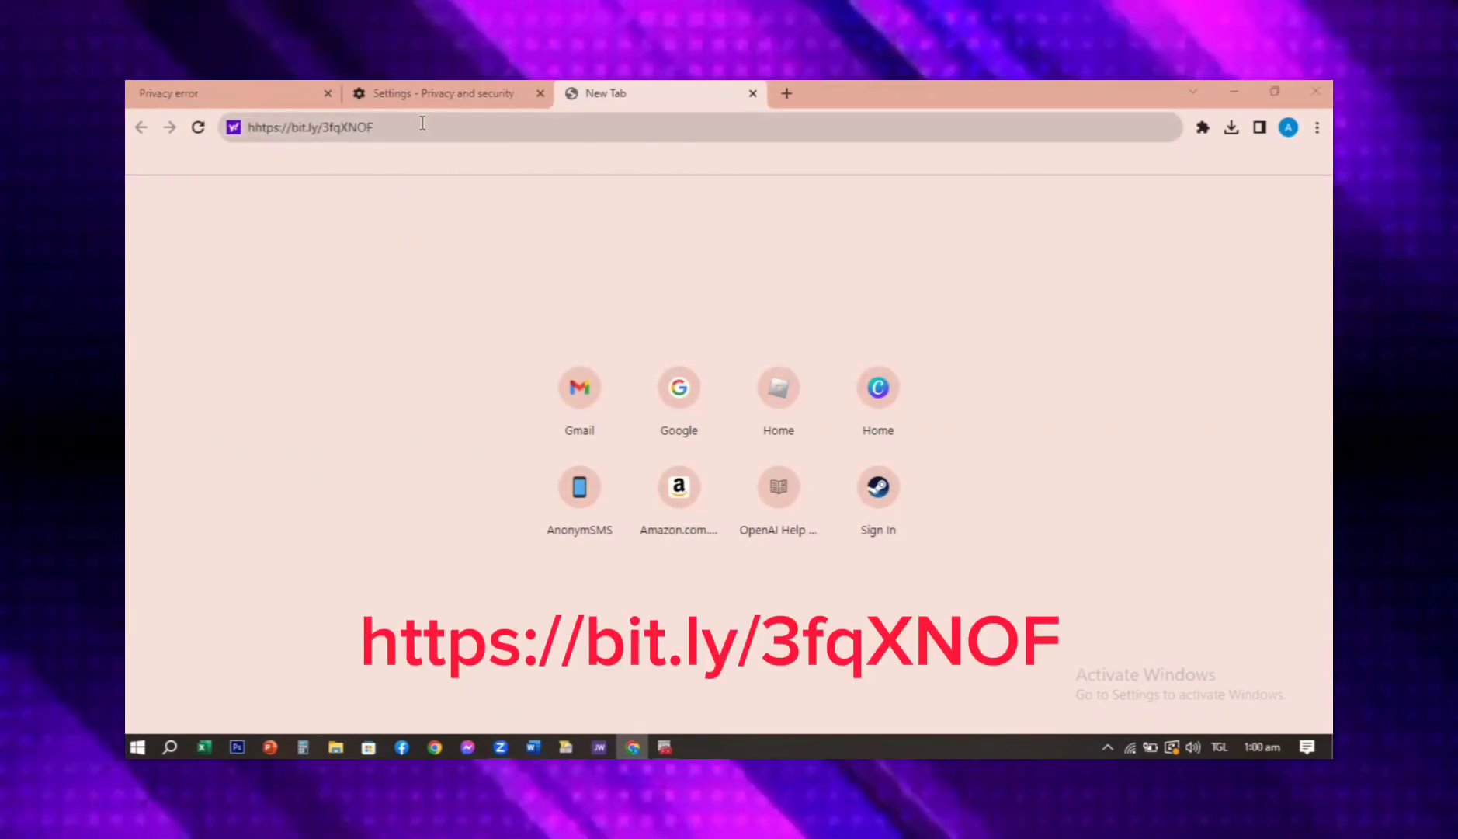
click(422, 124)
key(Return)
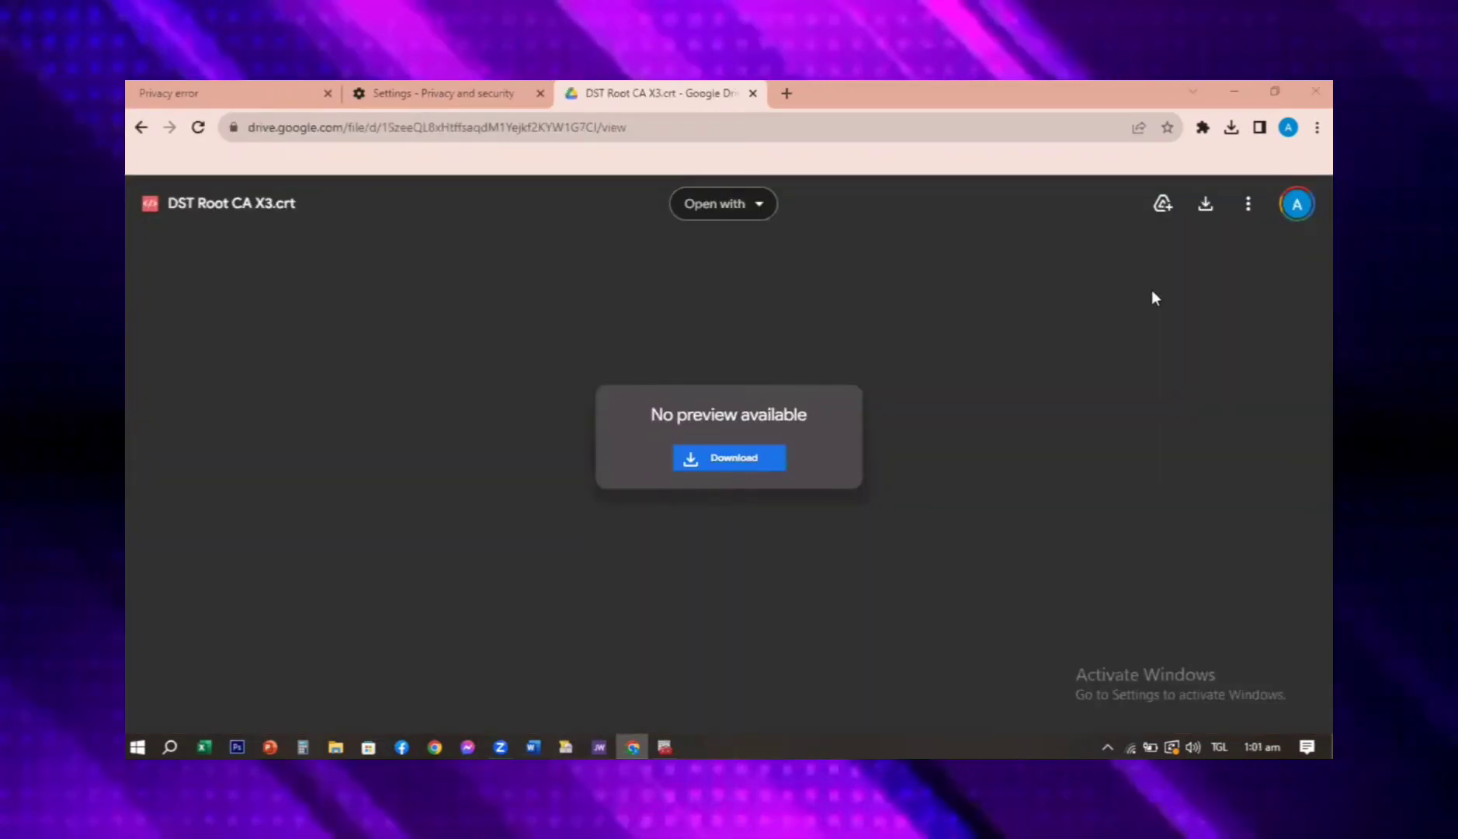
click(732, 459)
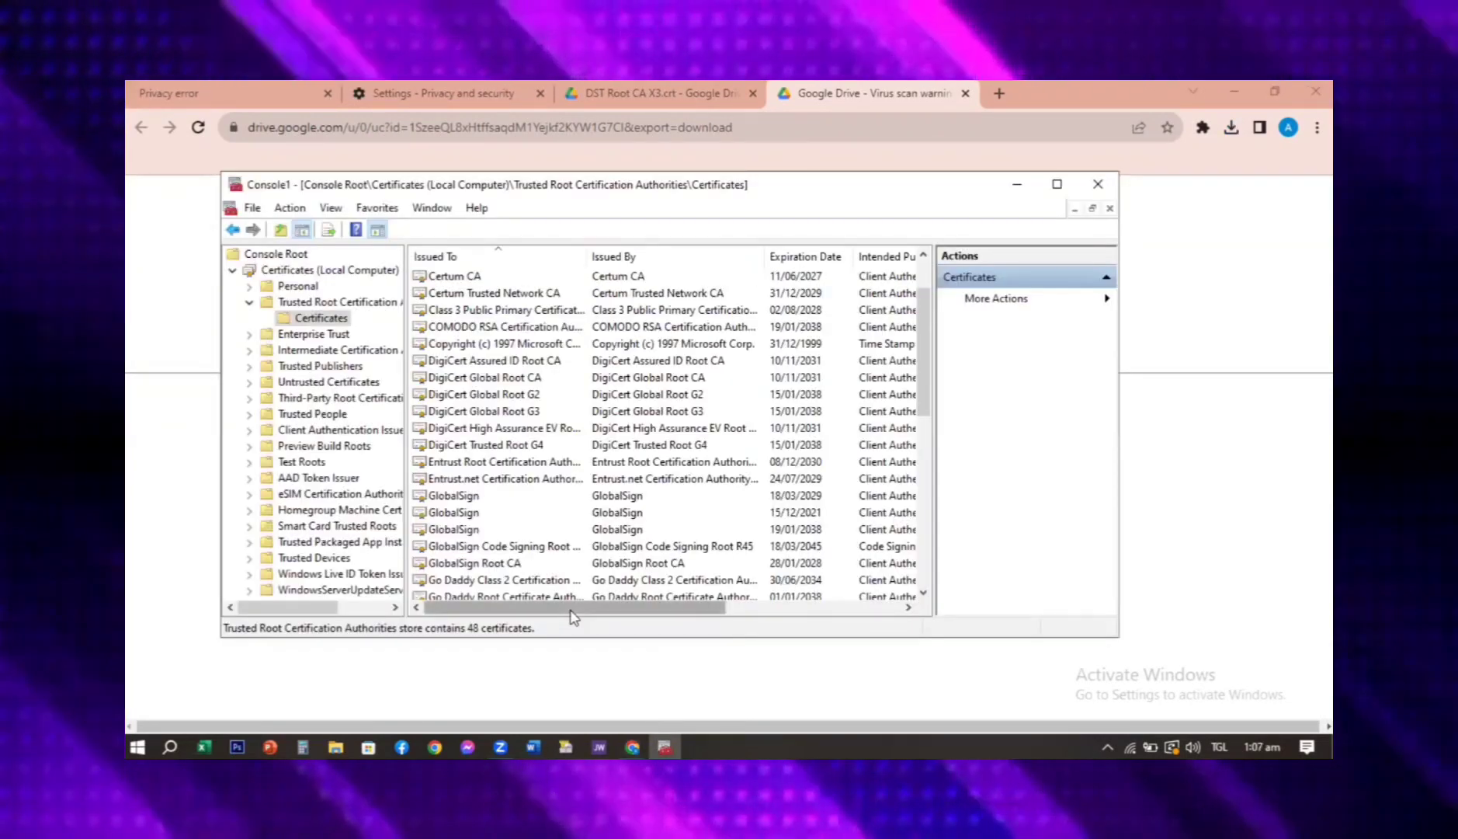
- In the console, start a certificate import into the trusted root Certificates folder and choose DST Root CA X3 from Downloads as the file
right_click(333, 324)
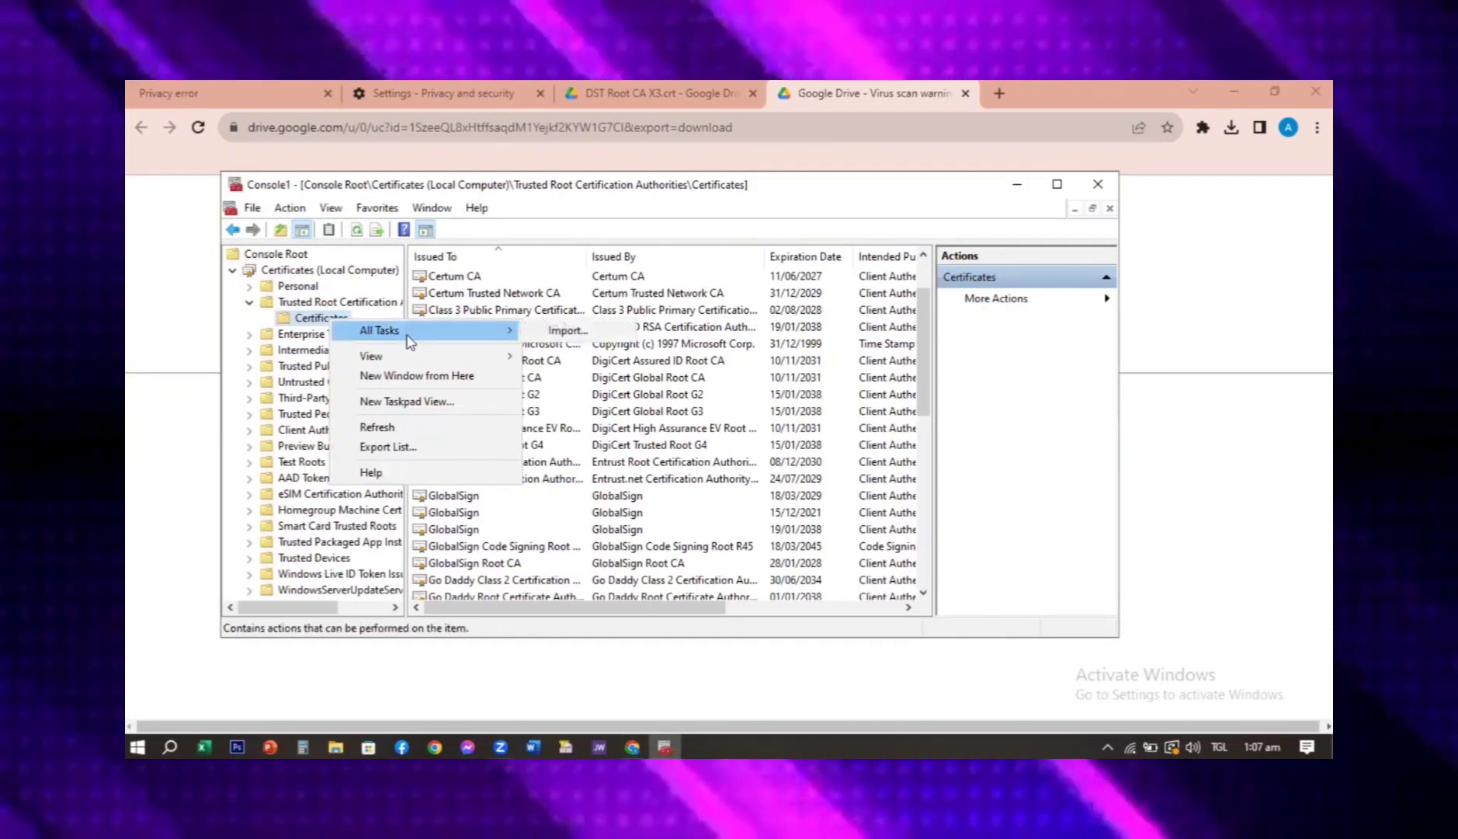
click(548, 330)
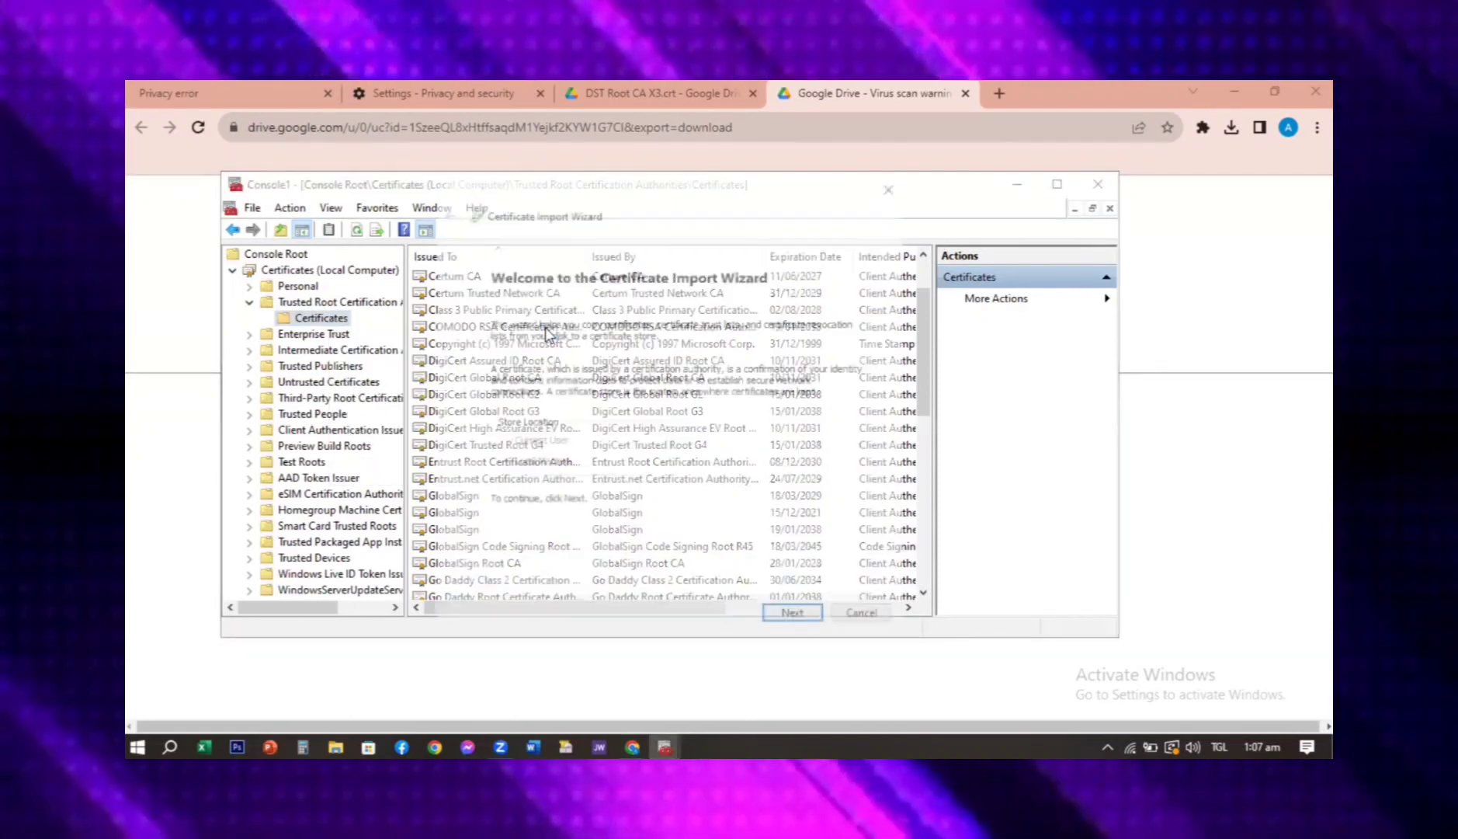
click(794, 616)
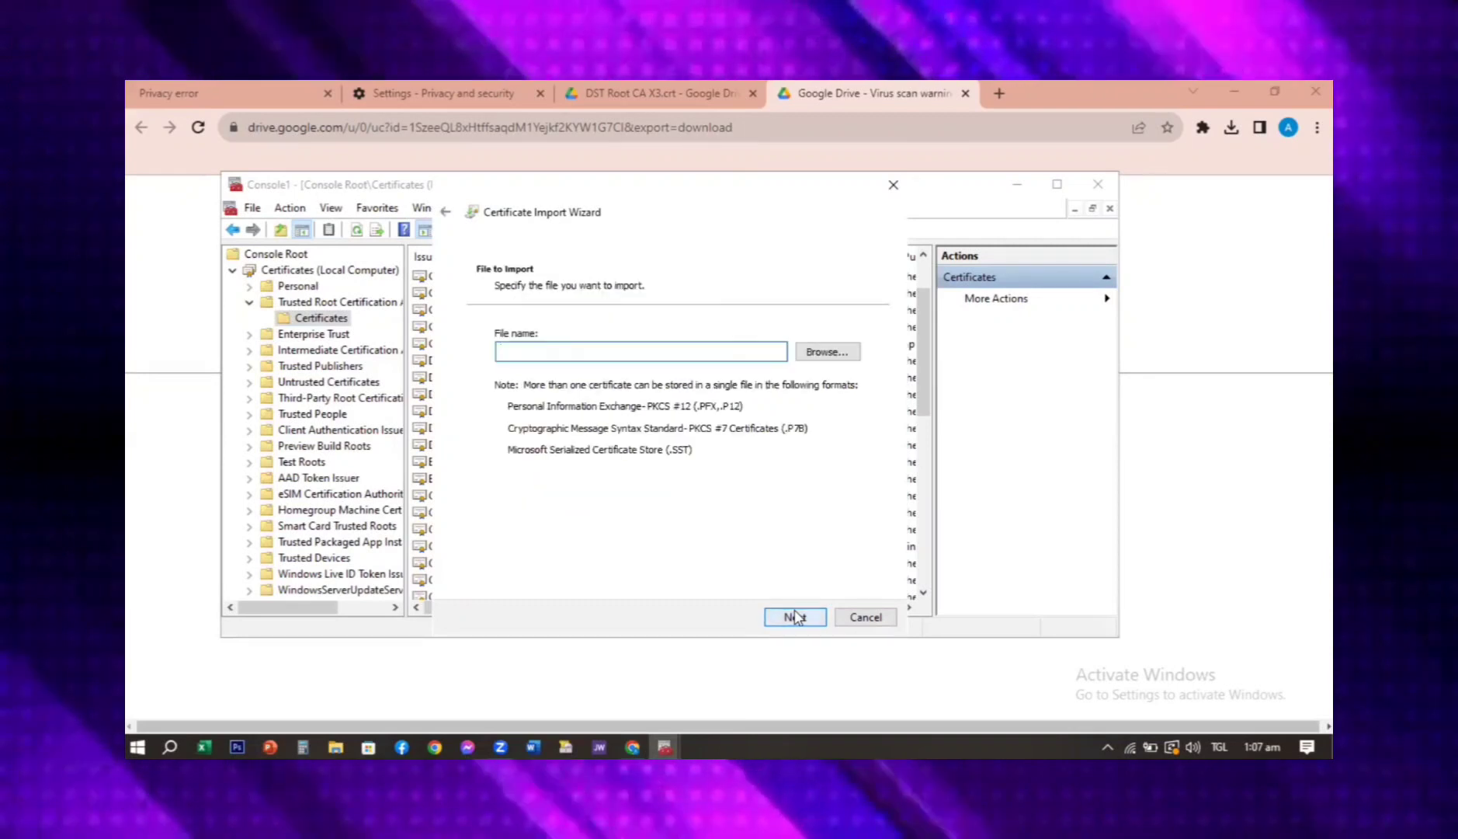
click(827, 352)
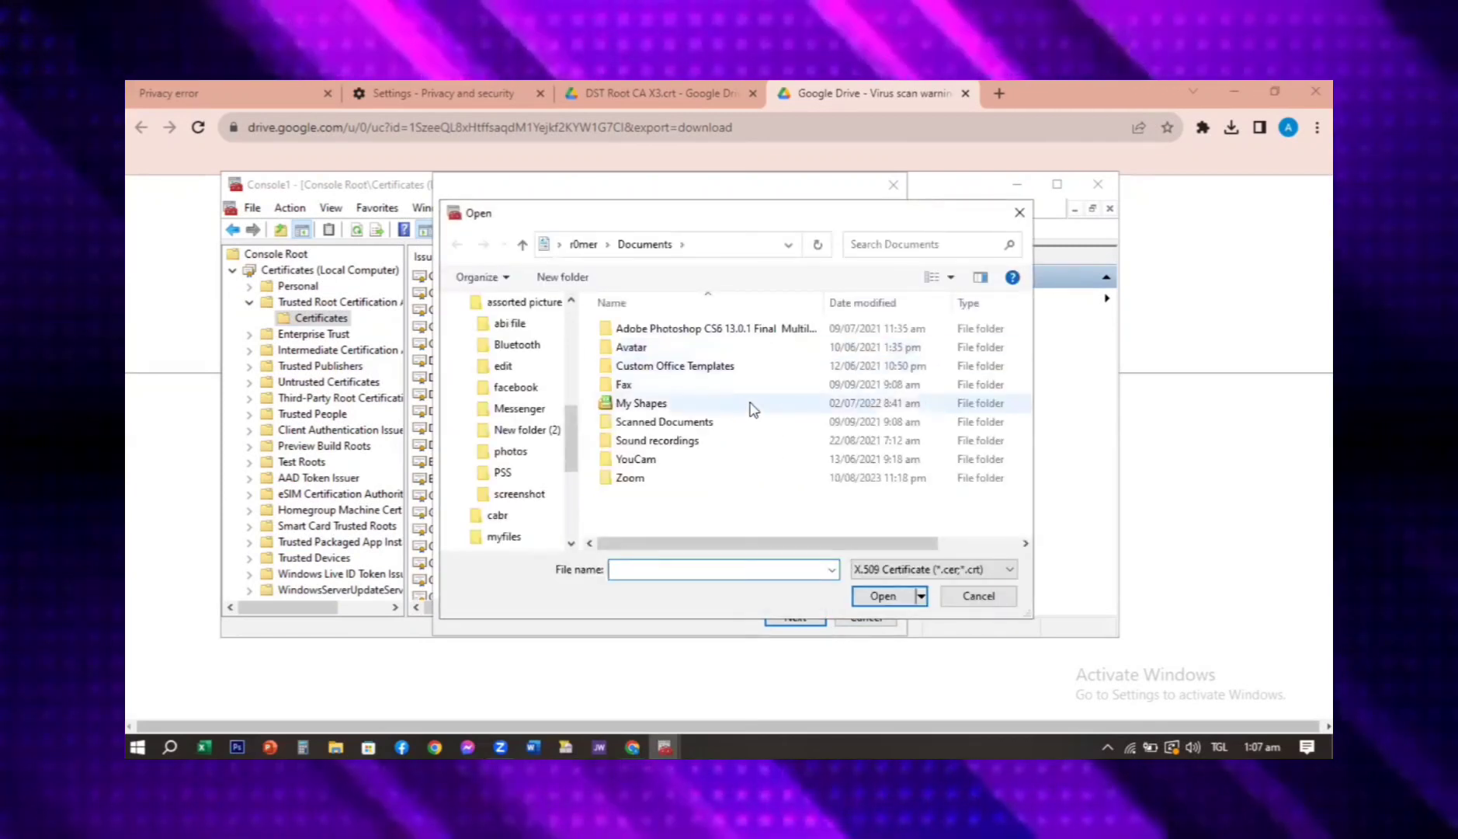
drag(575, 453, 584, 317)
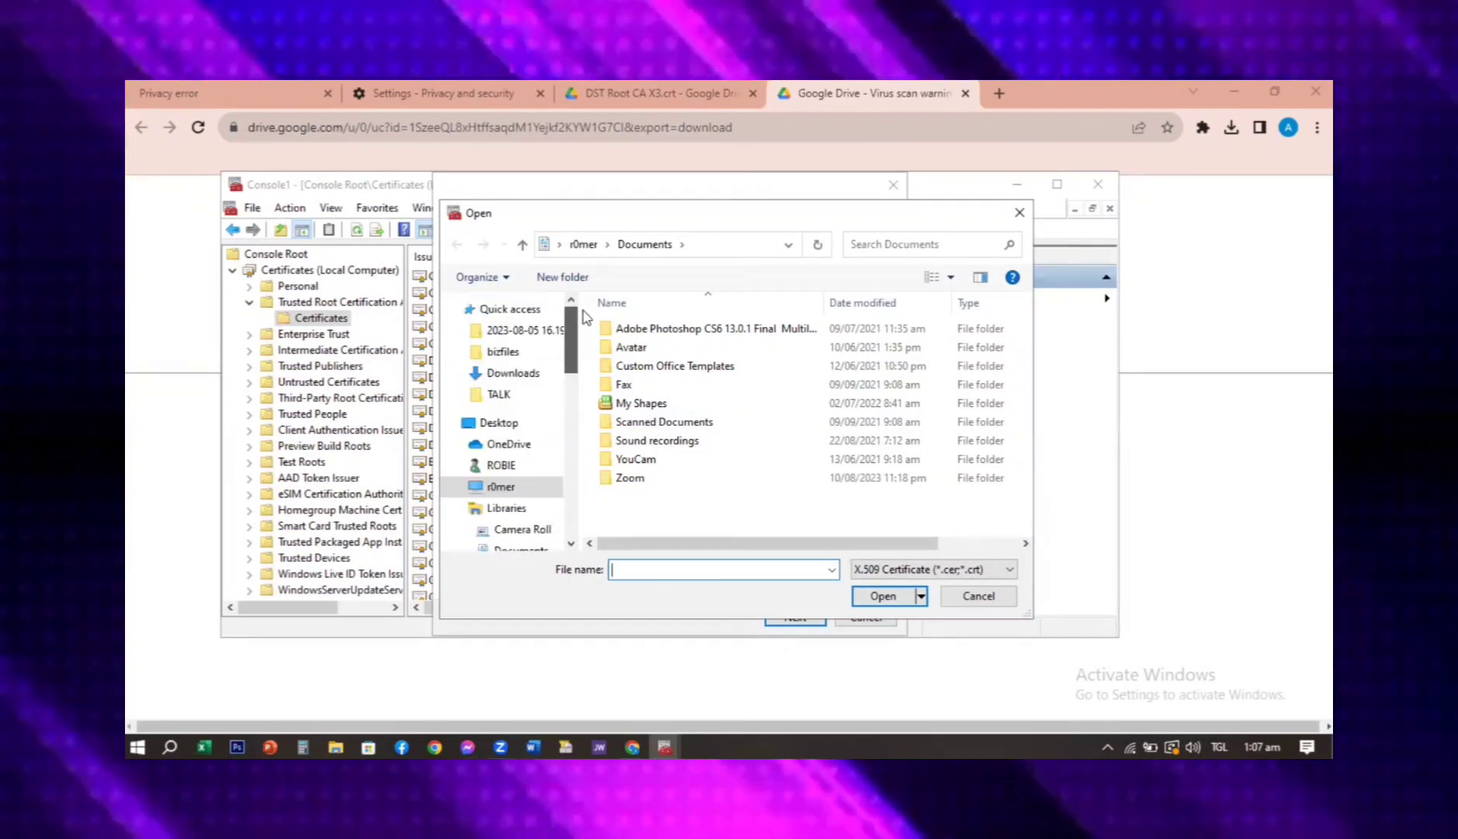
click(514, 373)
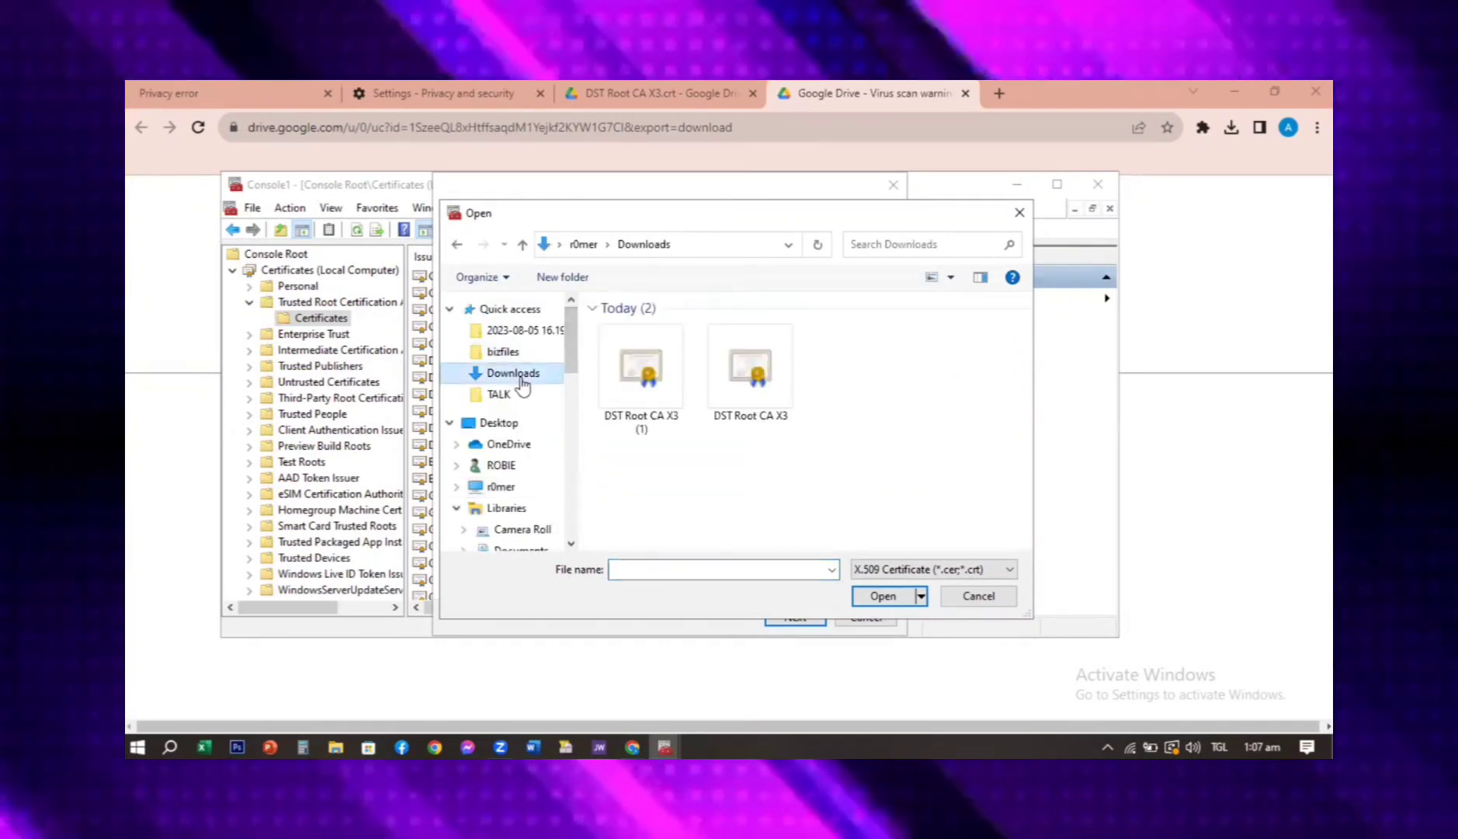
click(786, 382)
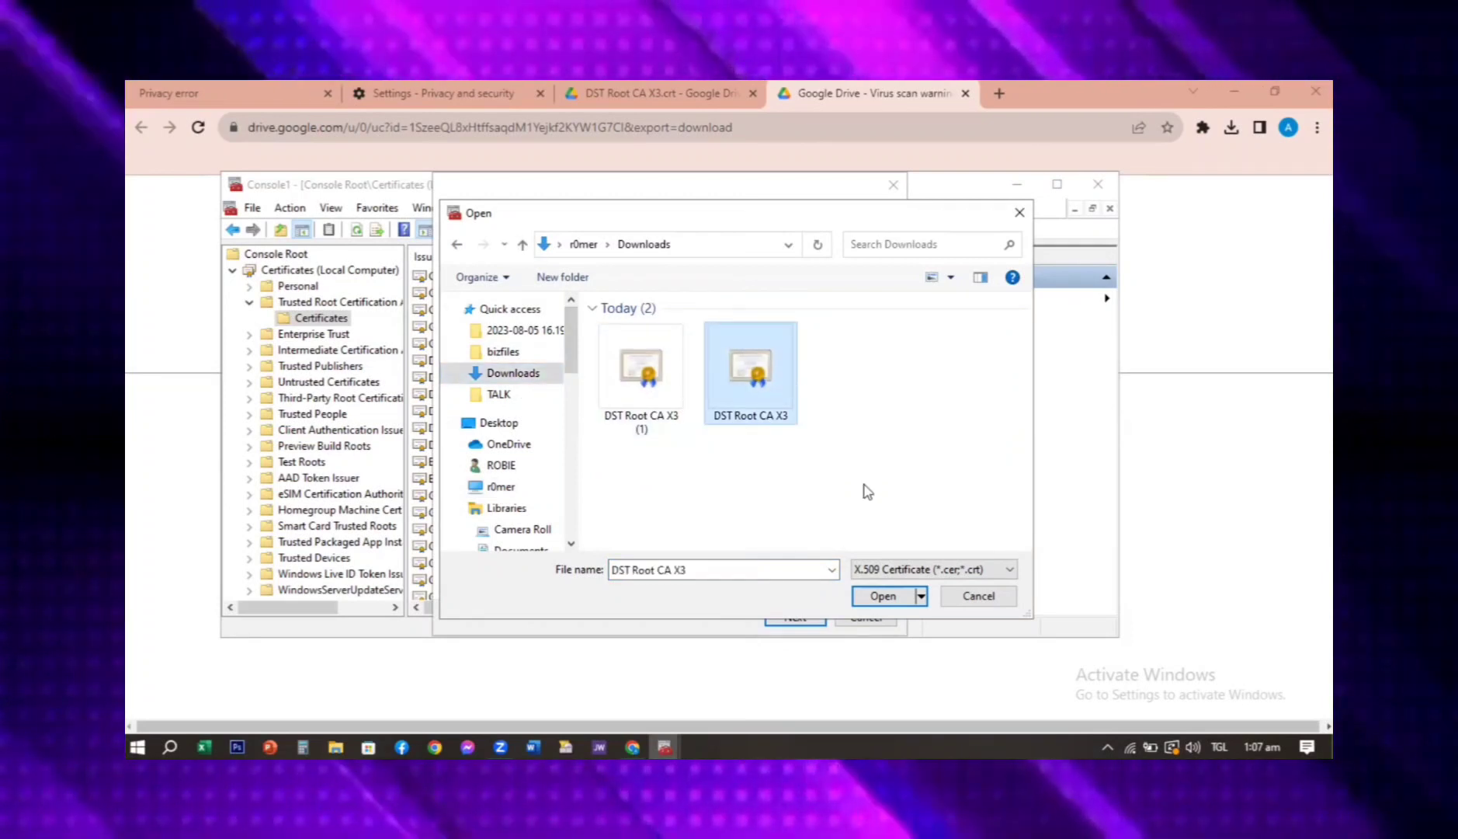
click(875, 595)
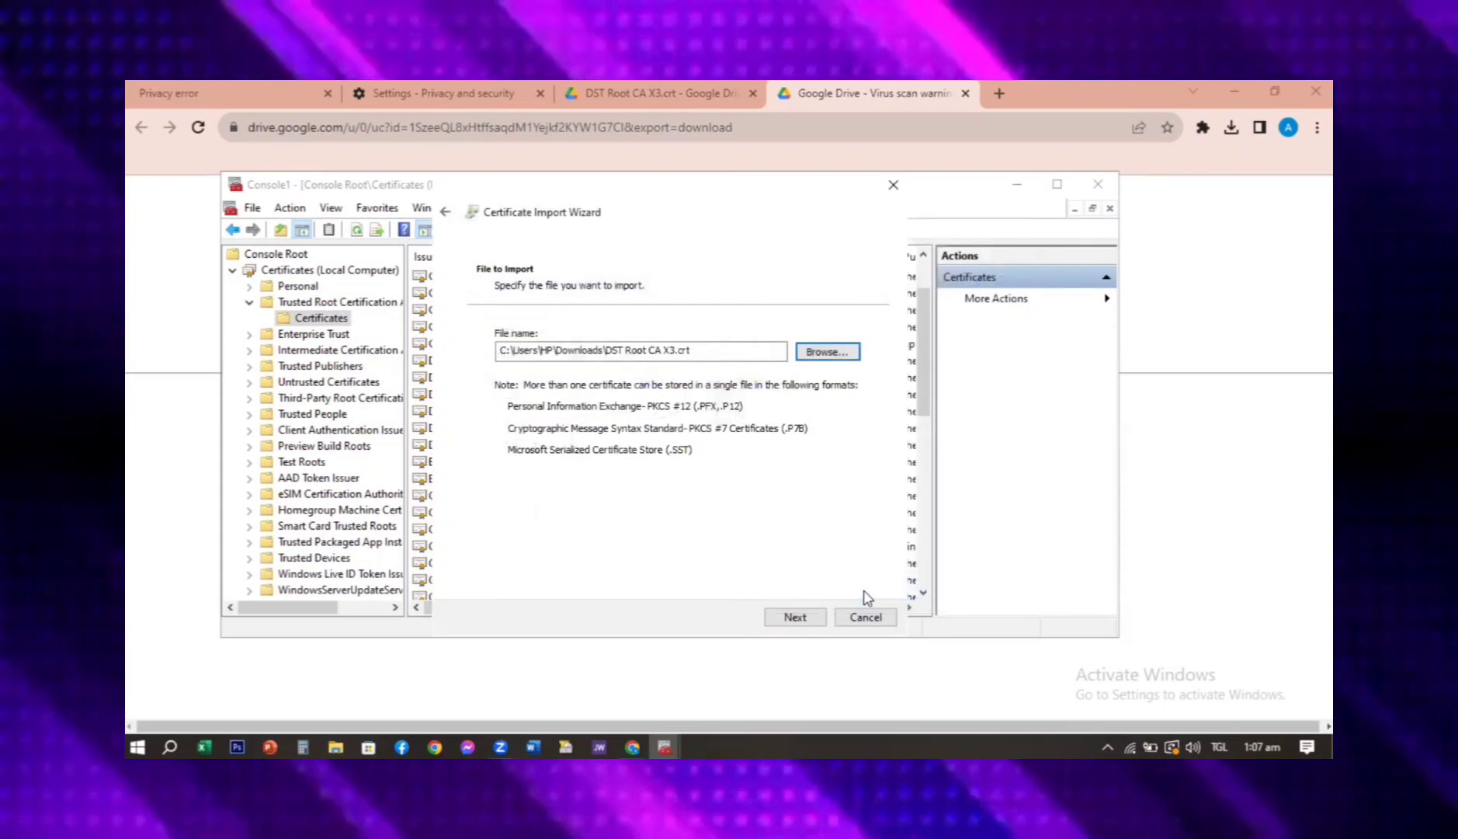
- Complete the import with the certificate placed in the Trusted Root Certification Authorities store
click(801, 617)
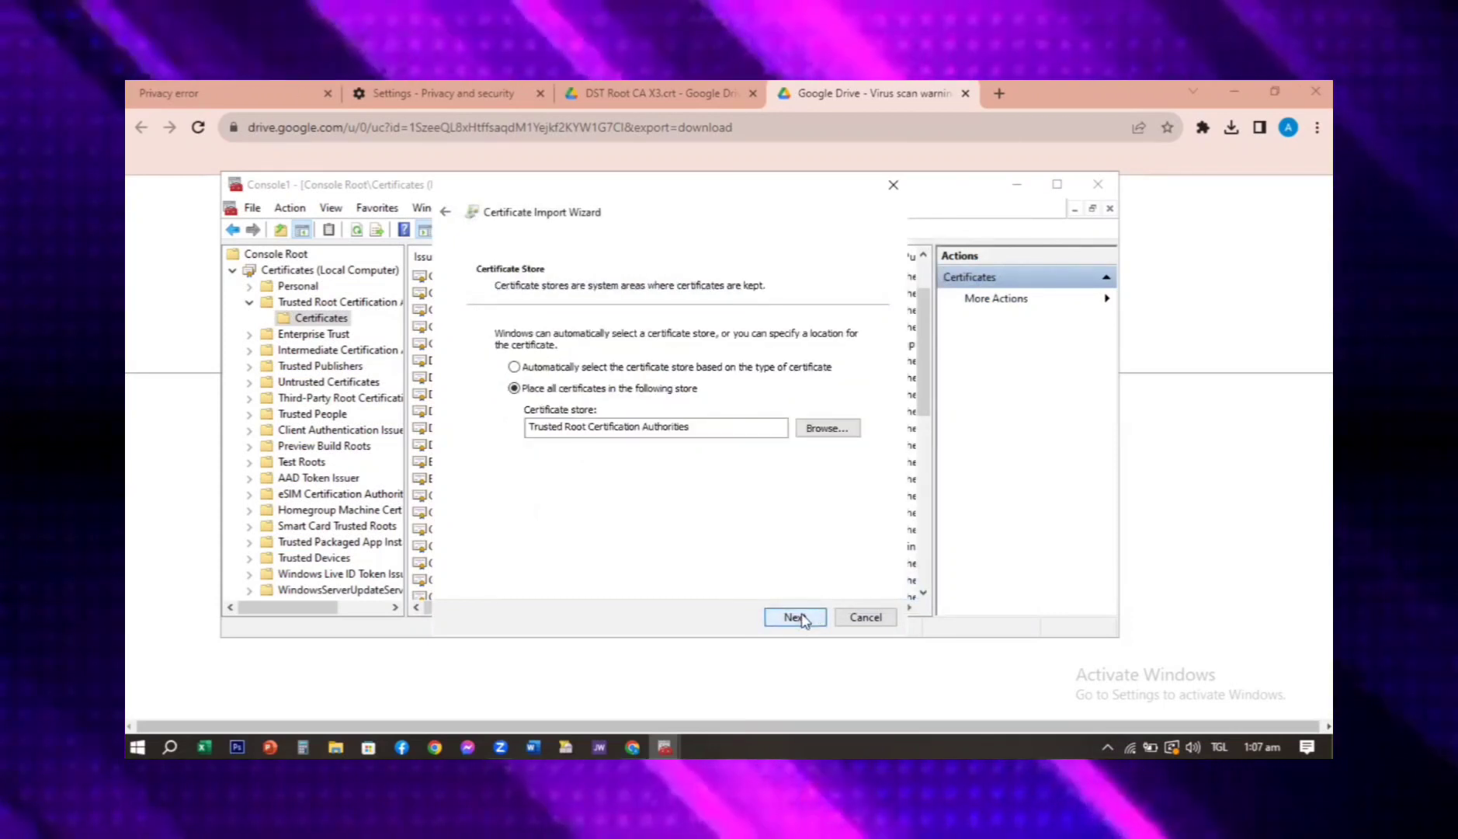
click(802, 619)
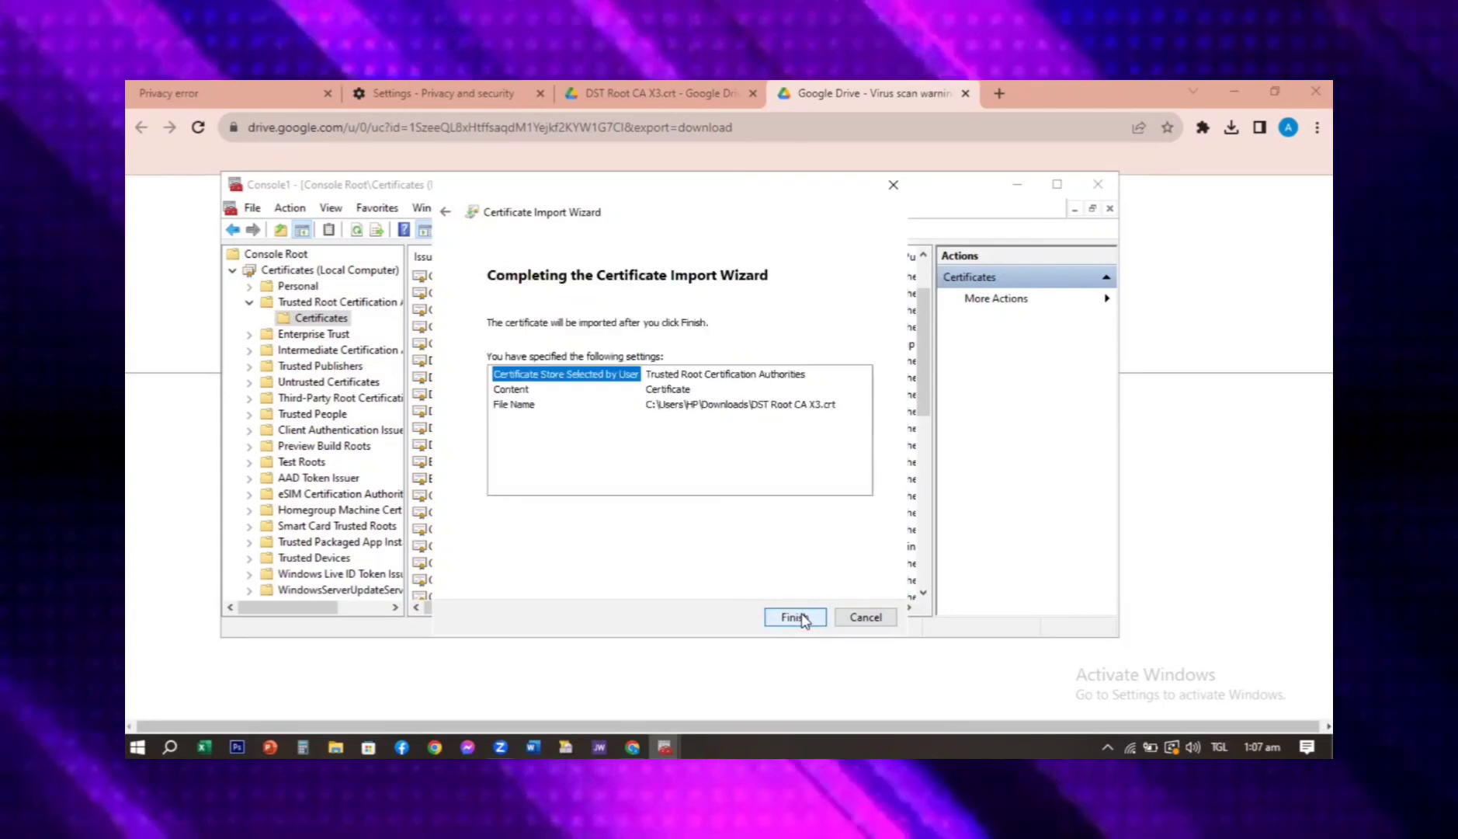
click(795, 616)
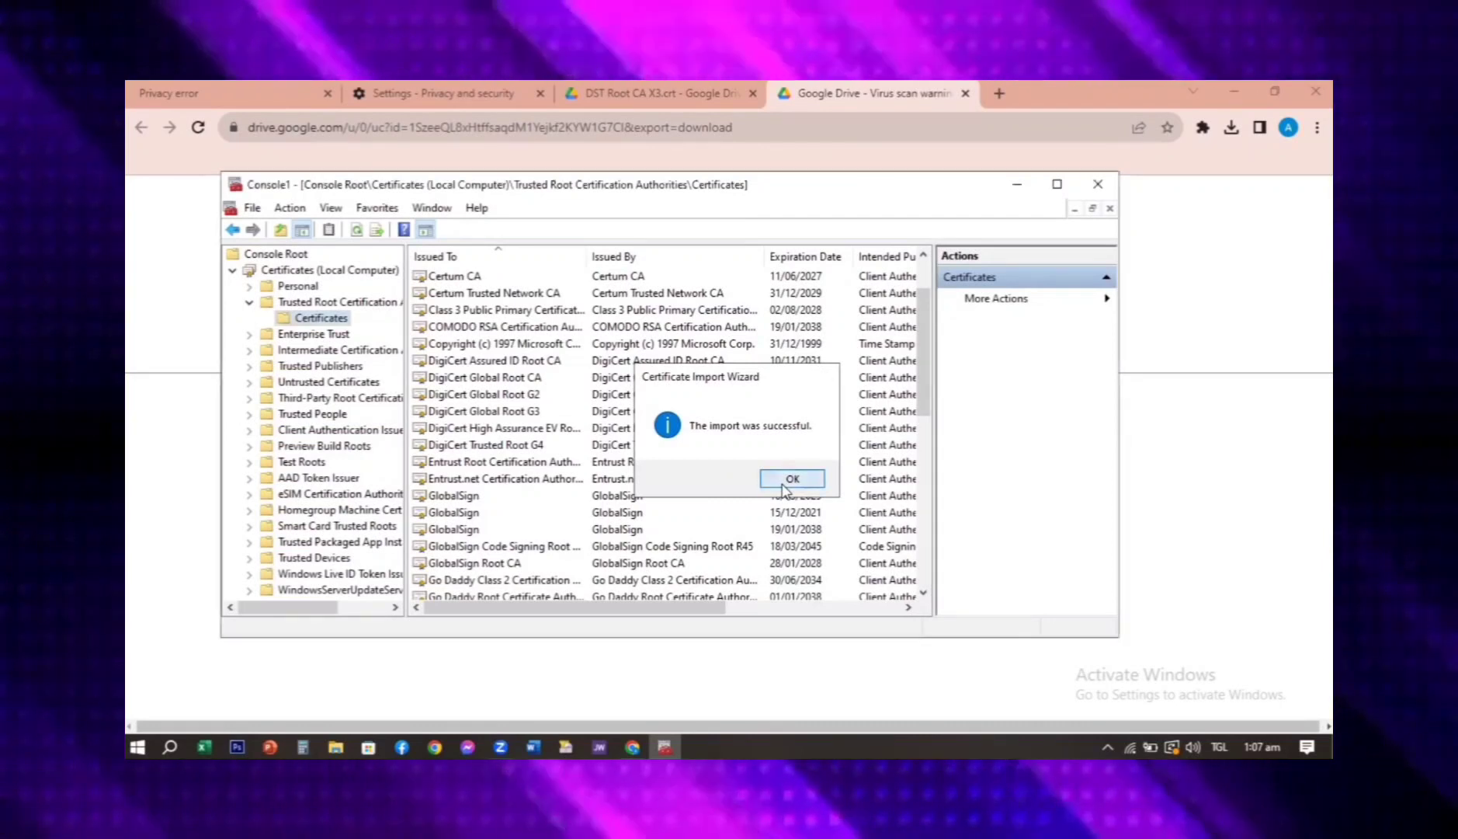
click(782, 485)
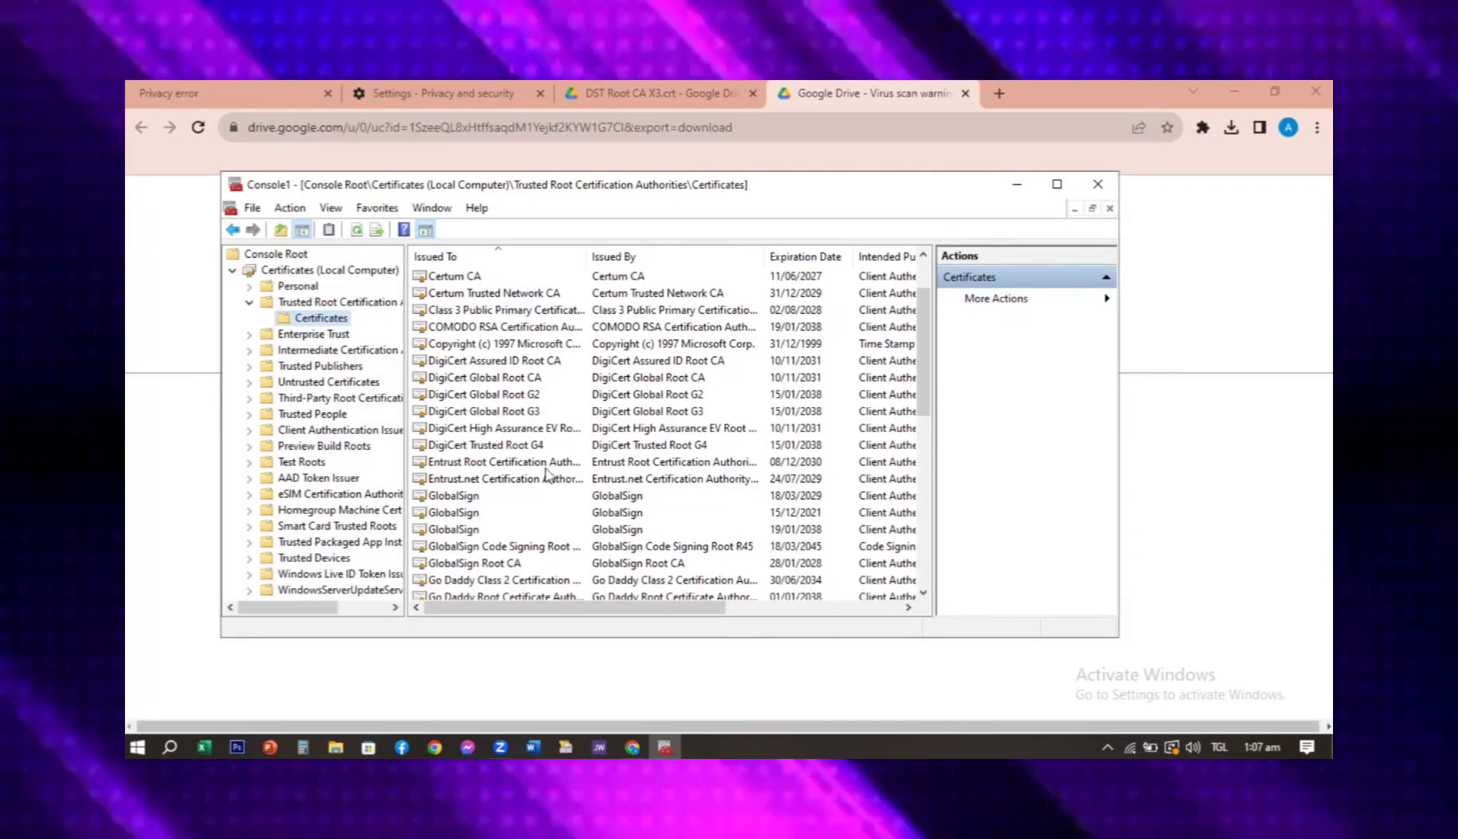
- Close the console and save its settings as Console1 on the Desktop
drag(928, 351, 925, 297)
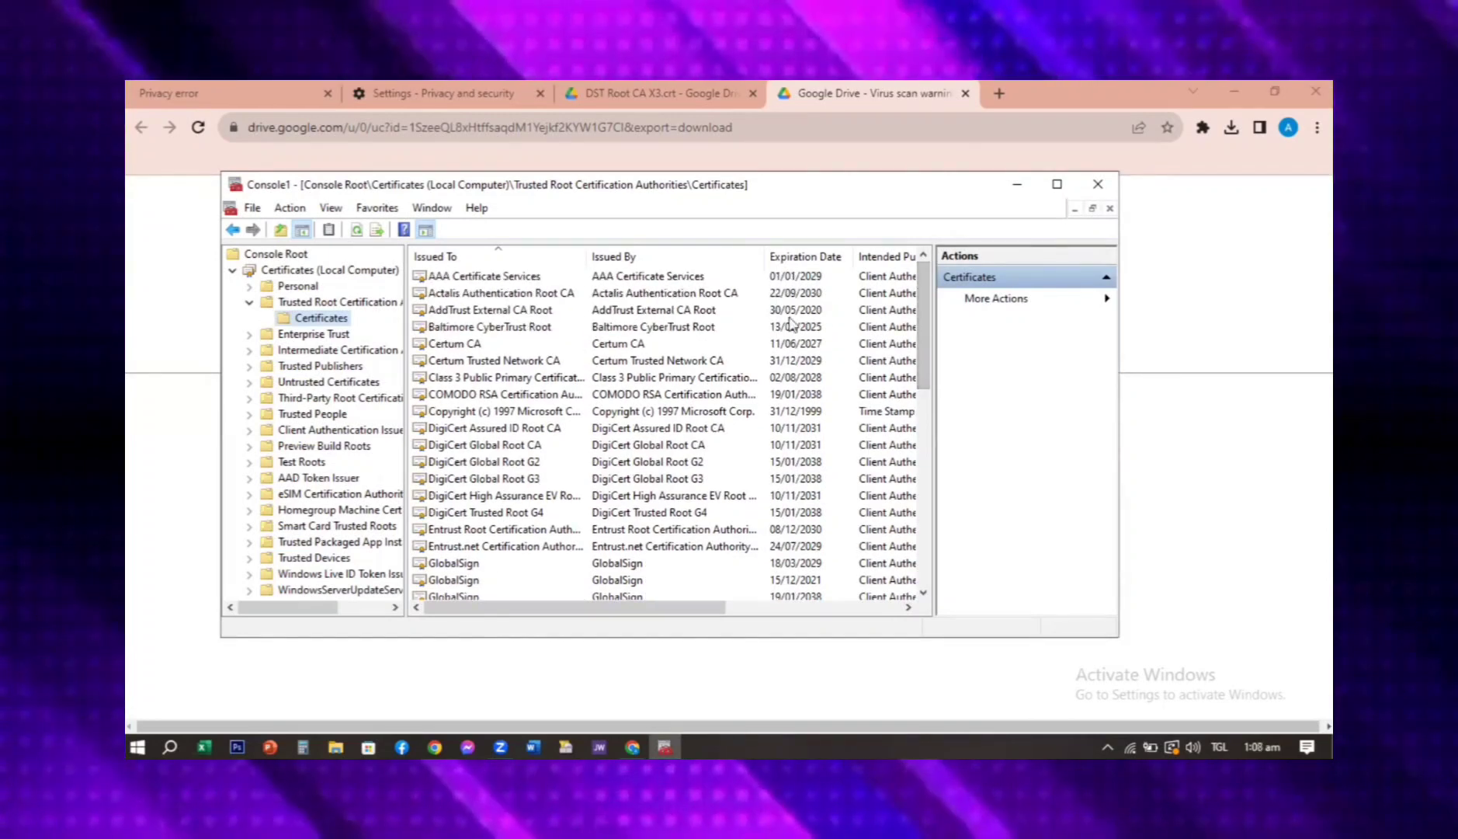
click(1098, 186)
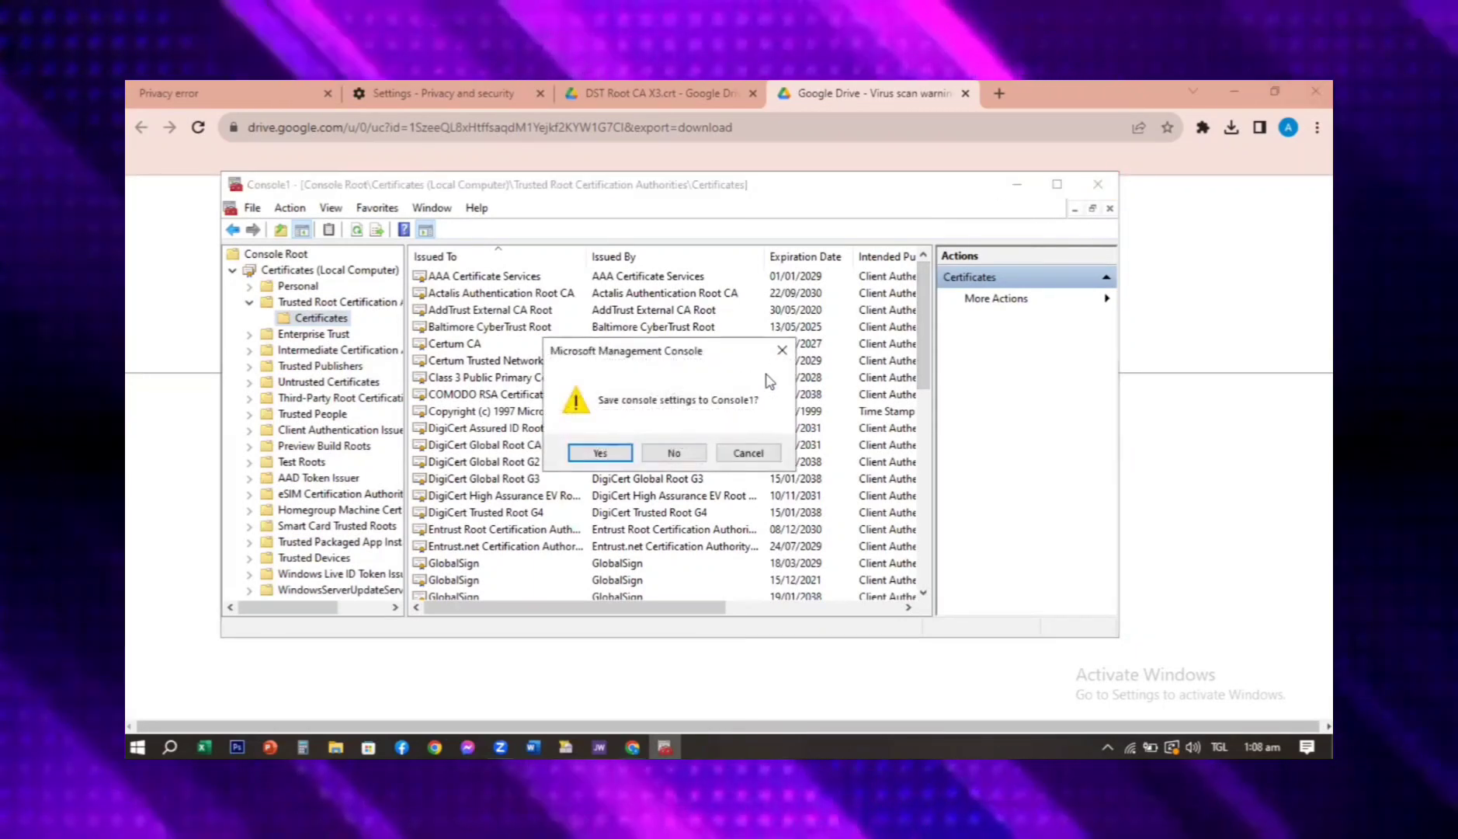
click(598, 453)
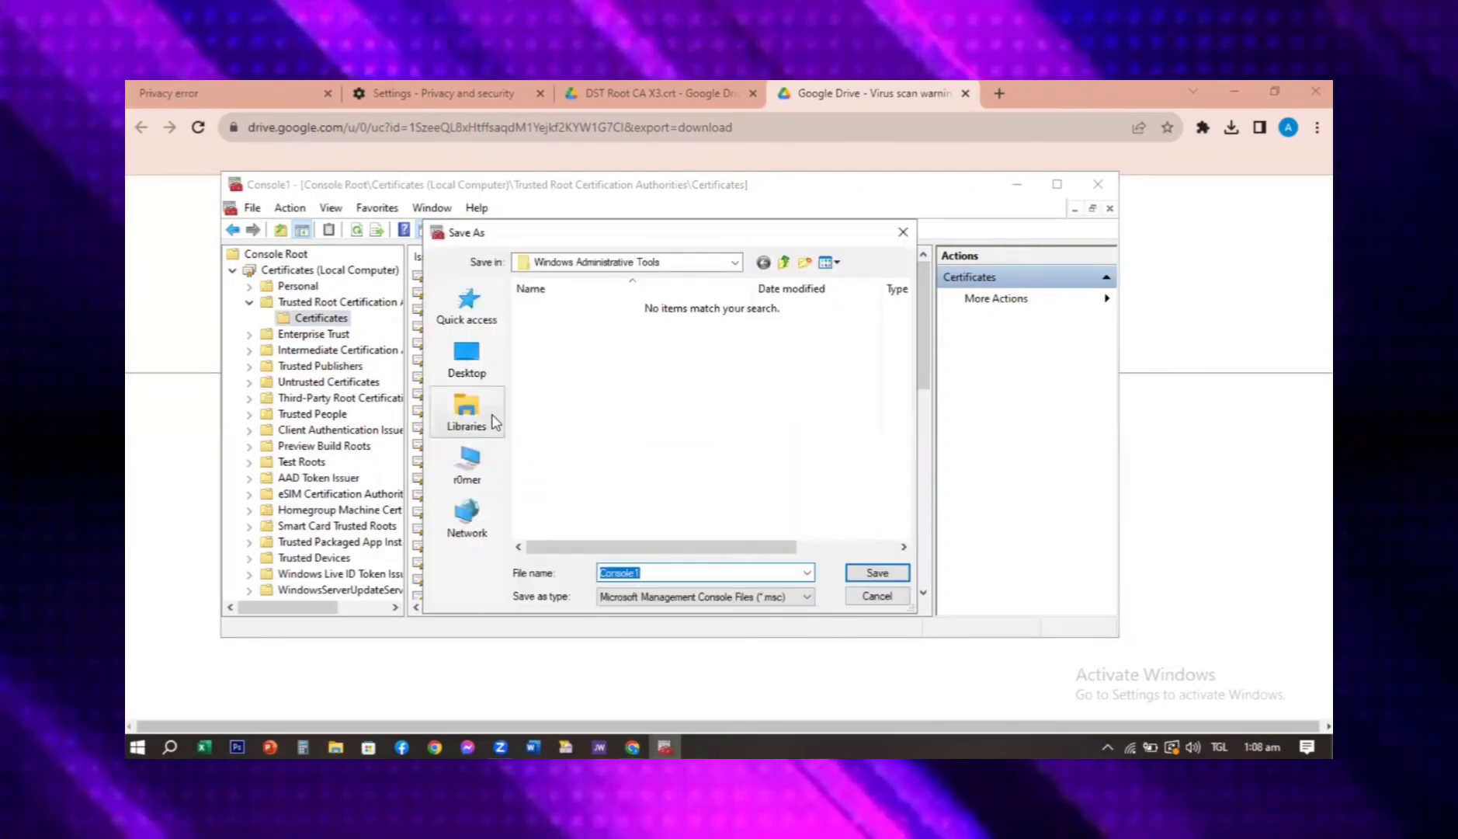
click(465, 363)
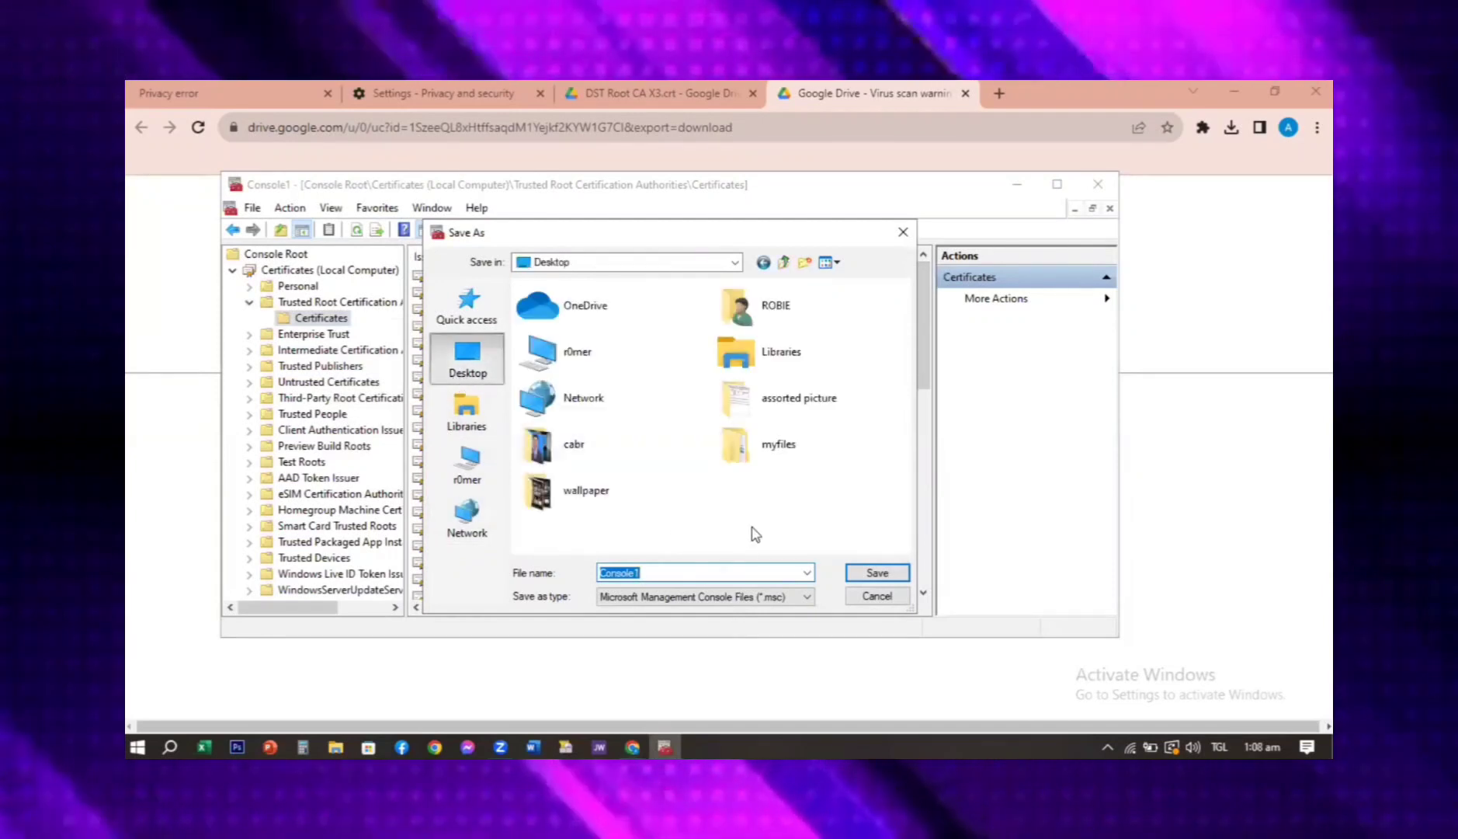
click(876, 573)
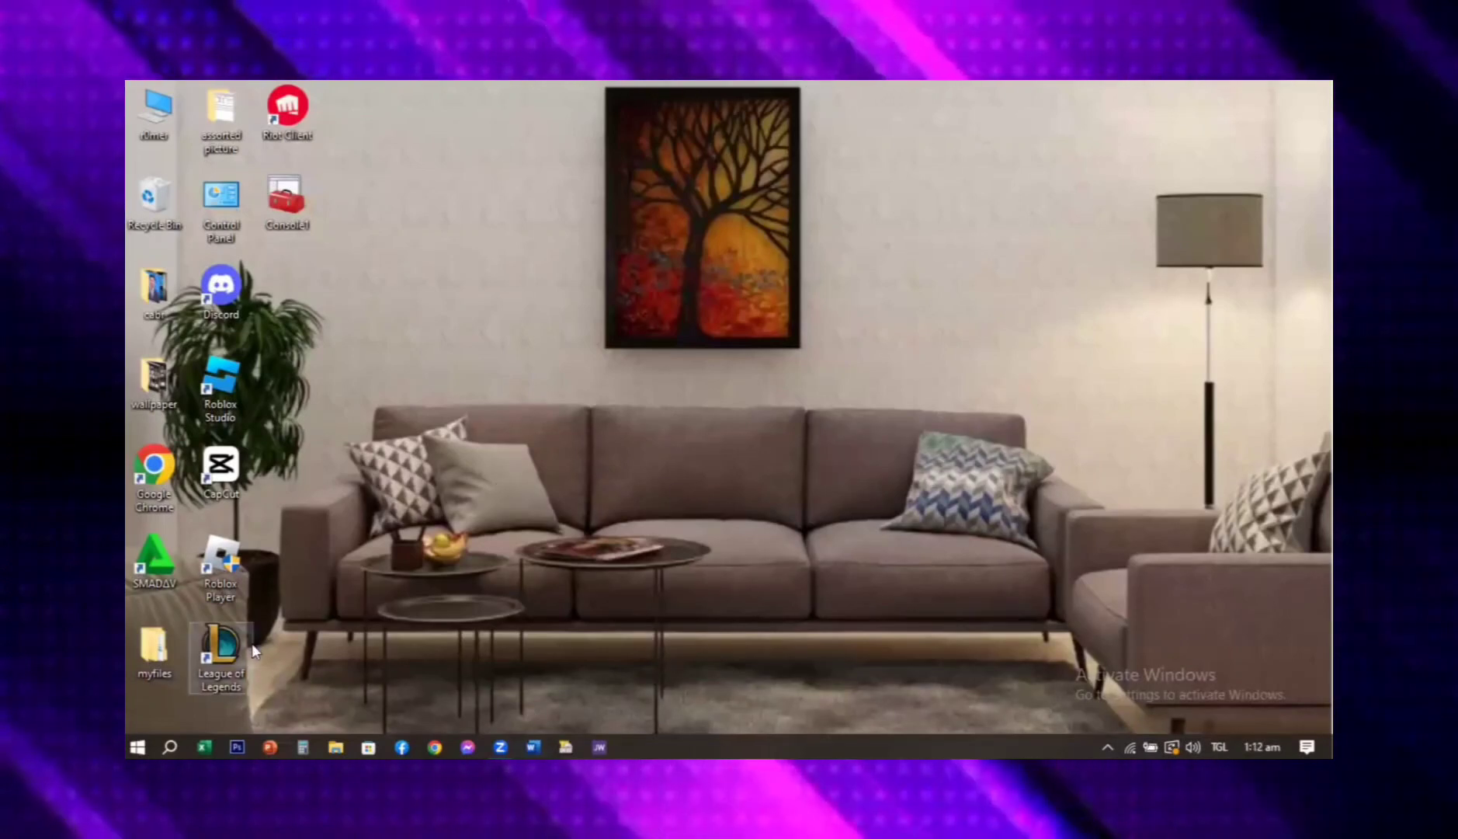
- Search Windows for "date" and open the Date & time settings
click(169, 746)
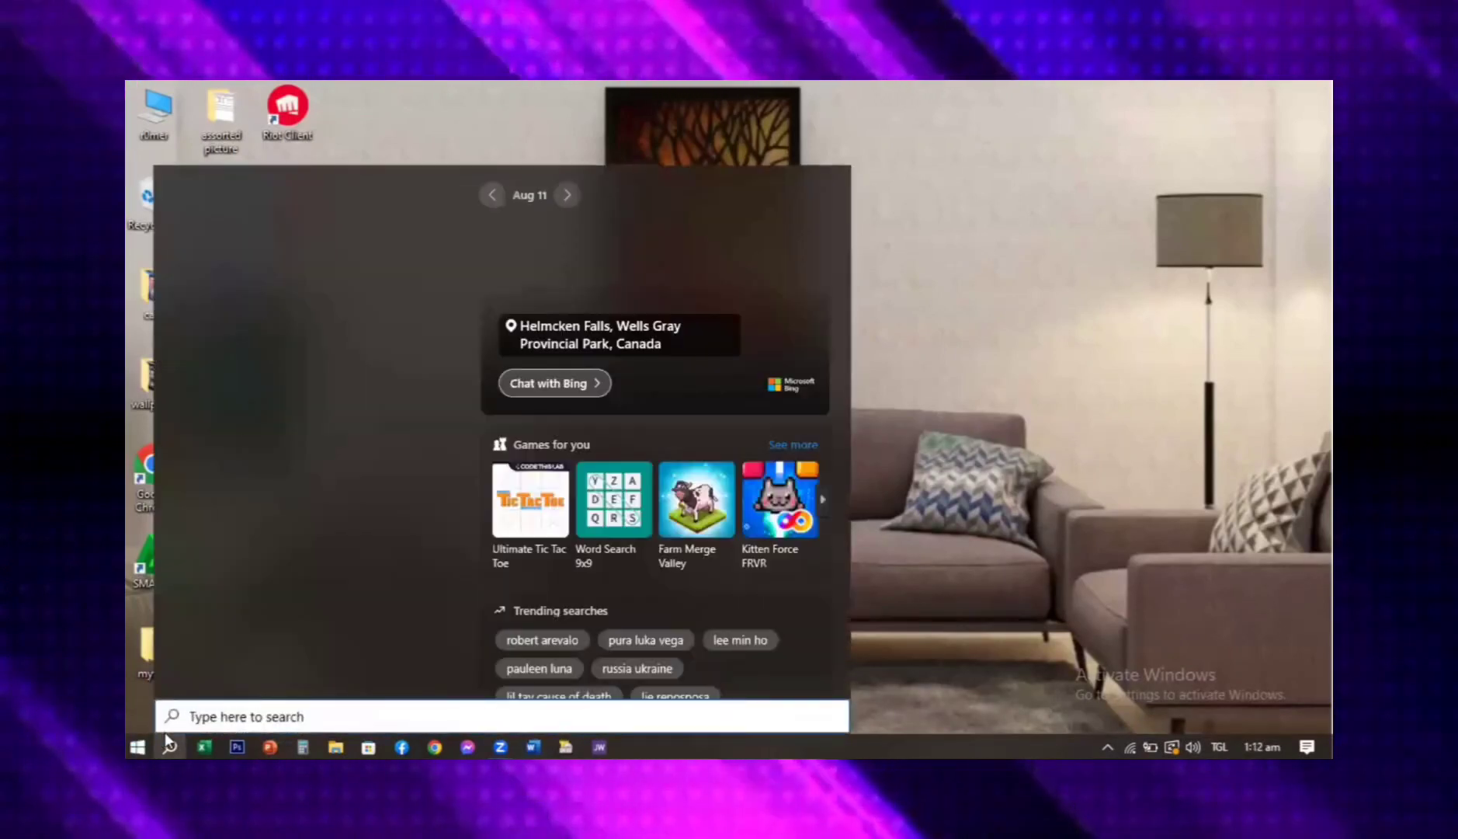
text(da)
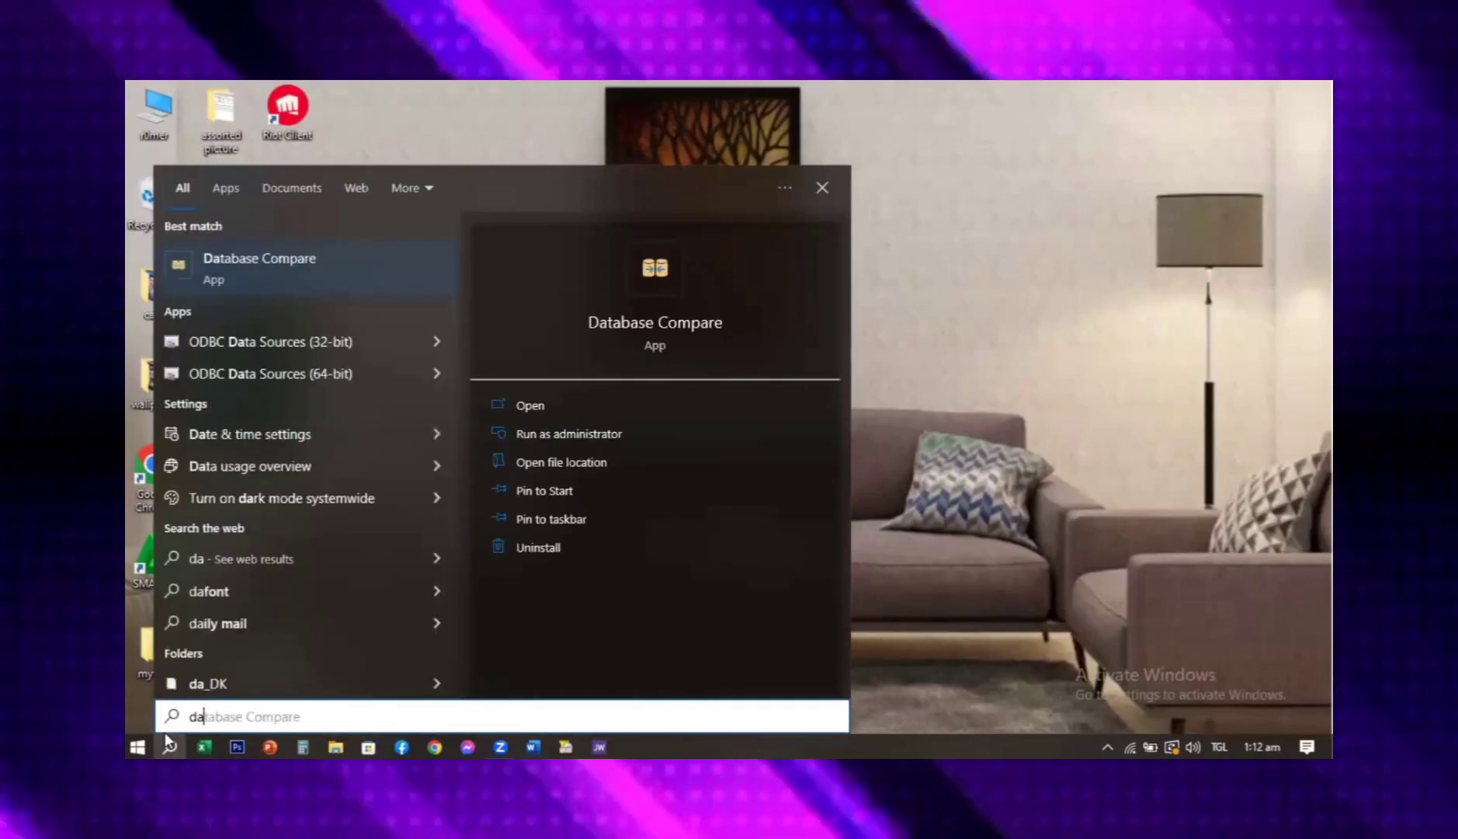
text(te)
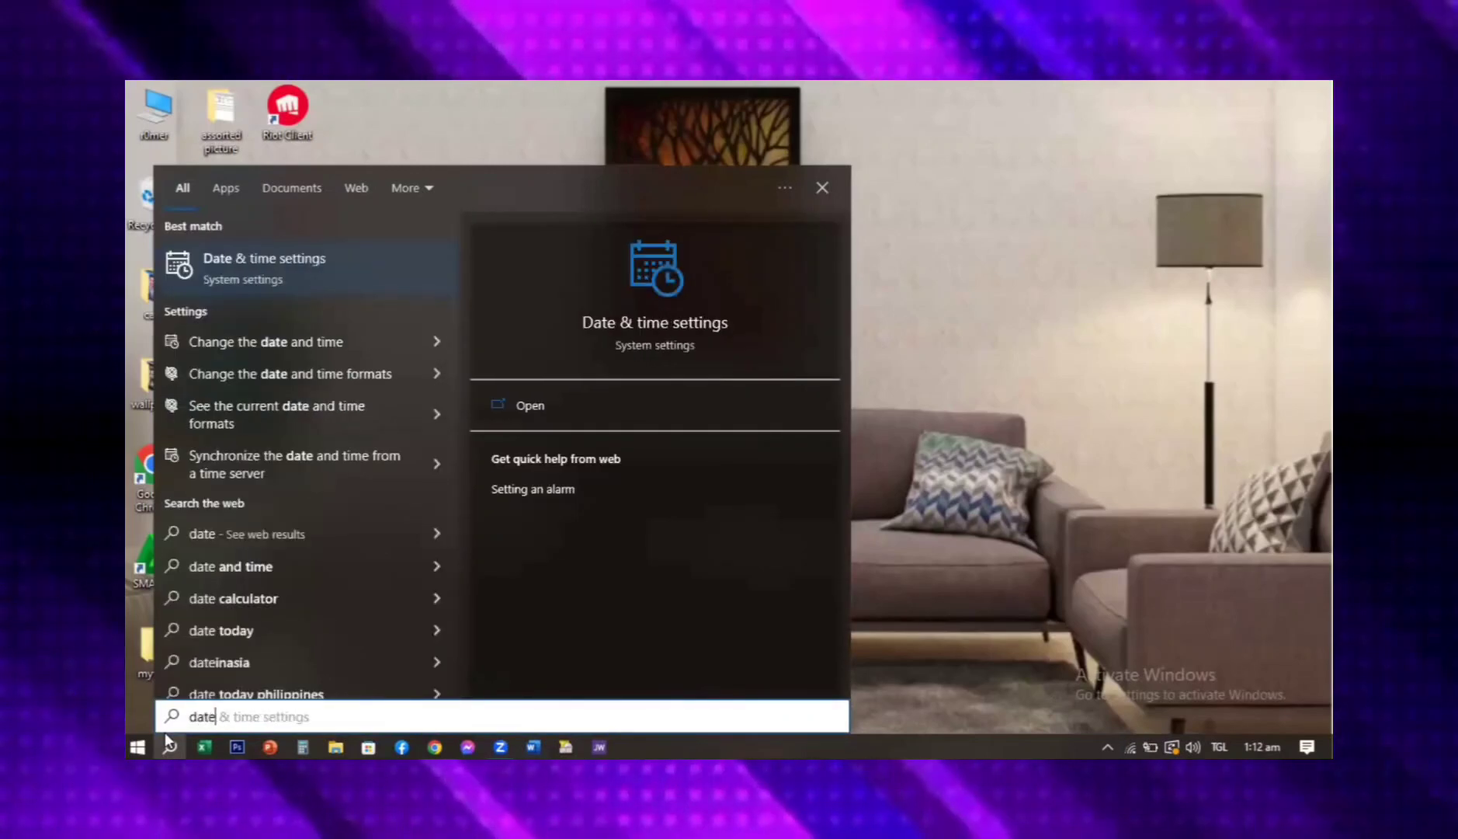
click(337, 242)
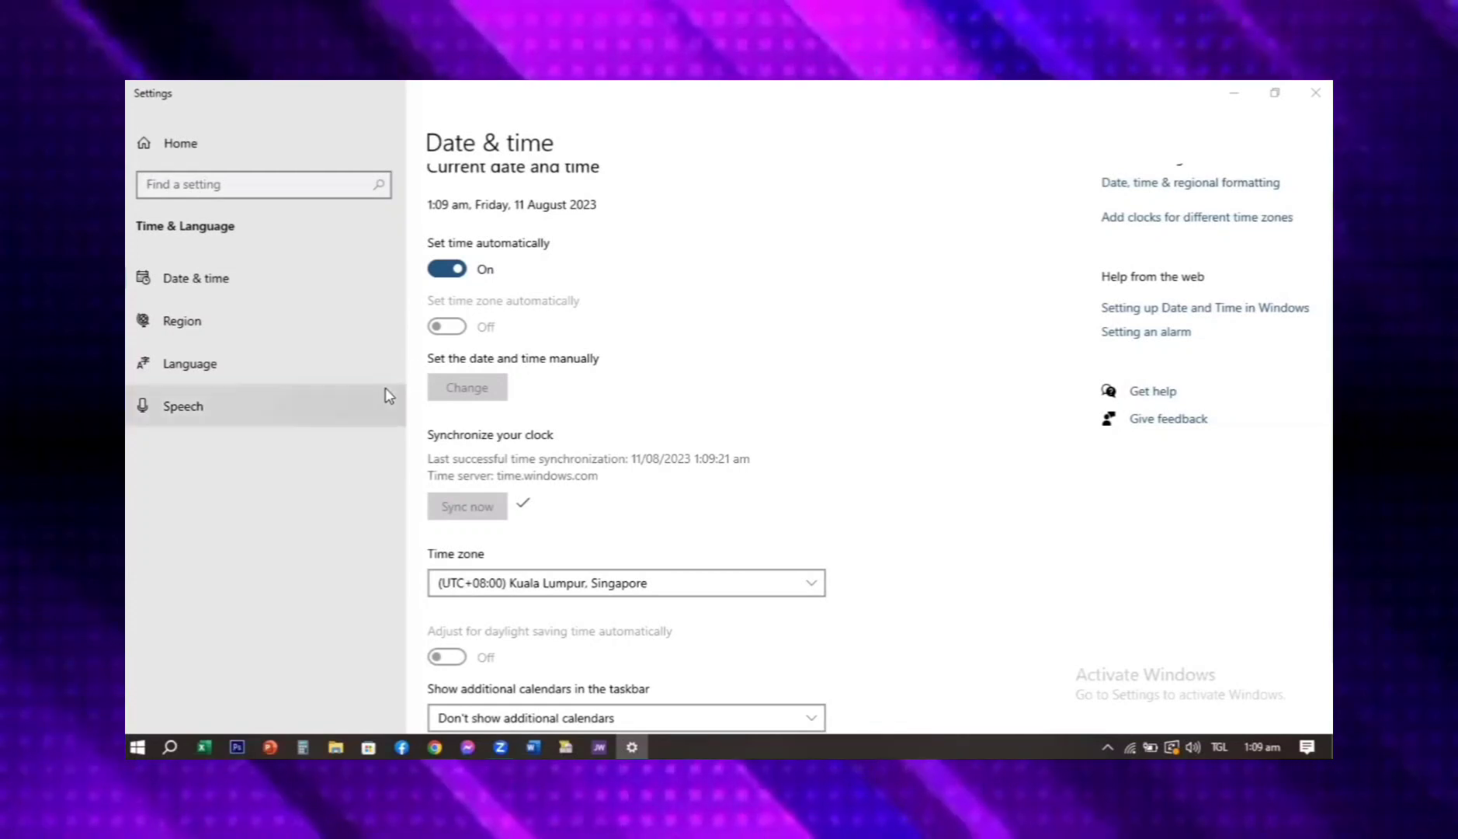
- Review the Region settings and the automatic time option under Date & time, and minimize the Settings window
click(257, 329)
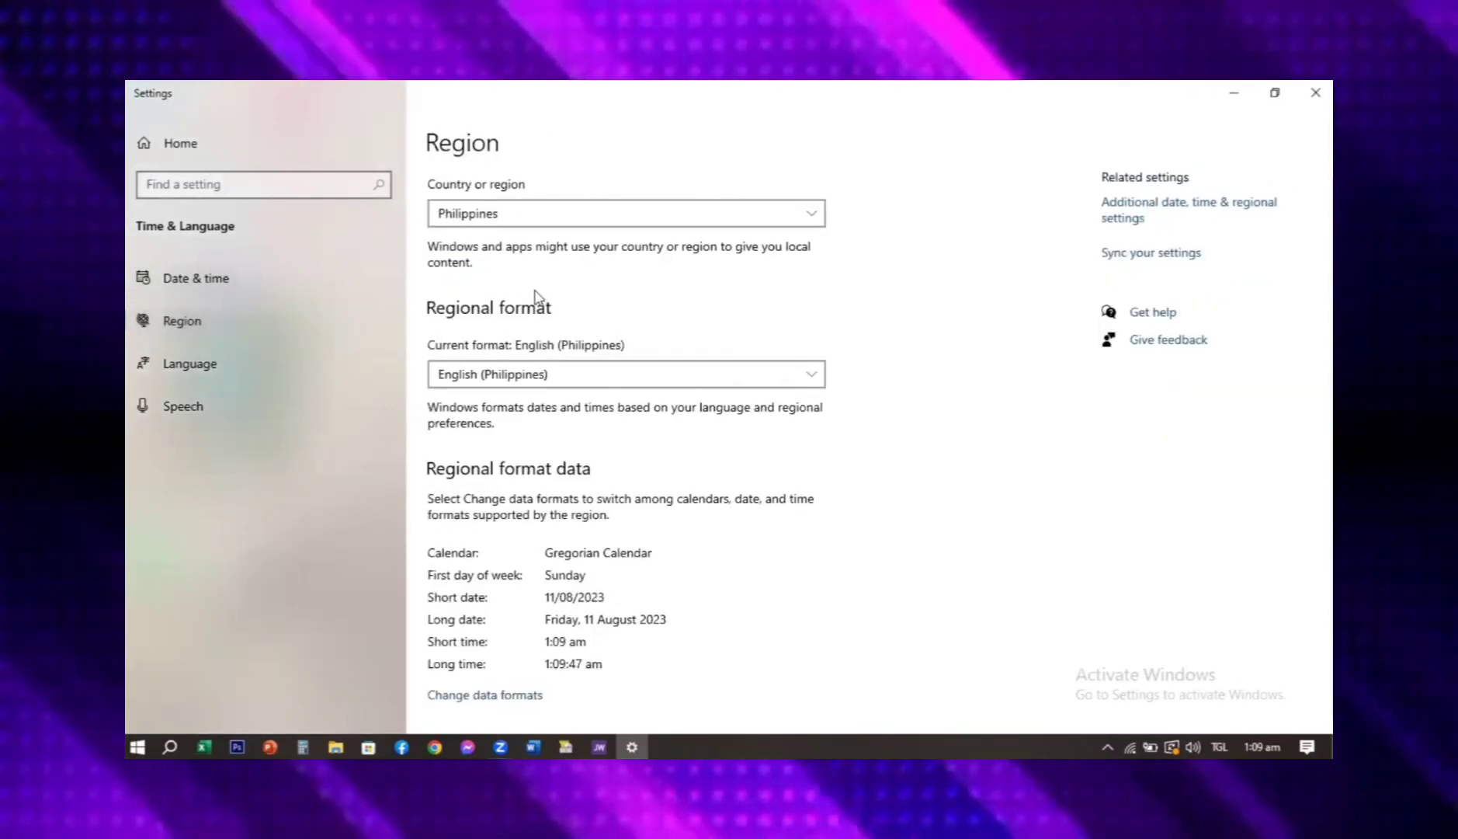
click(224, 275)
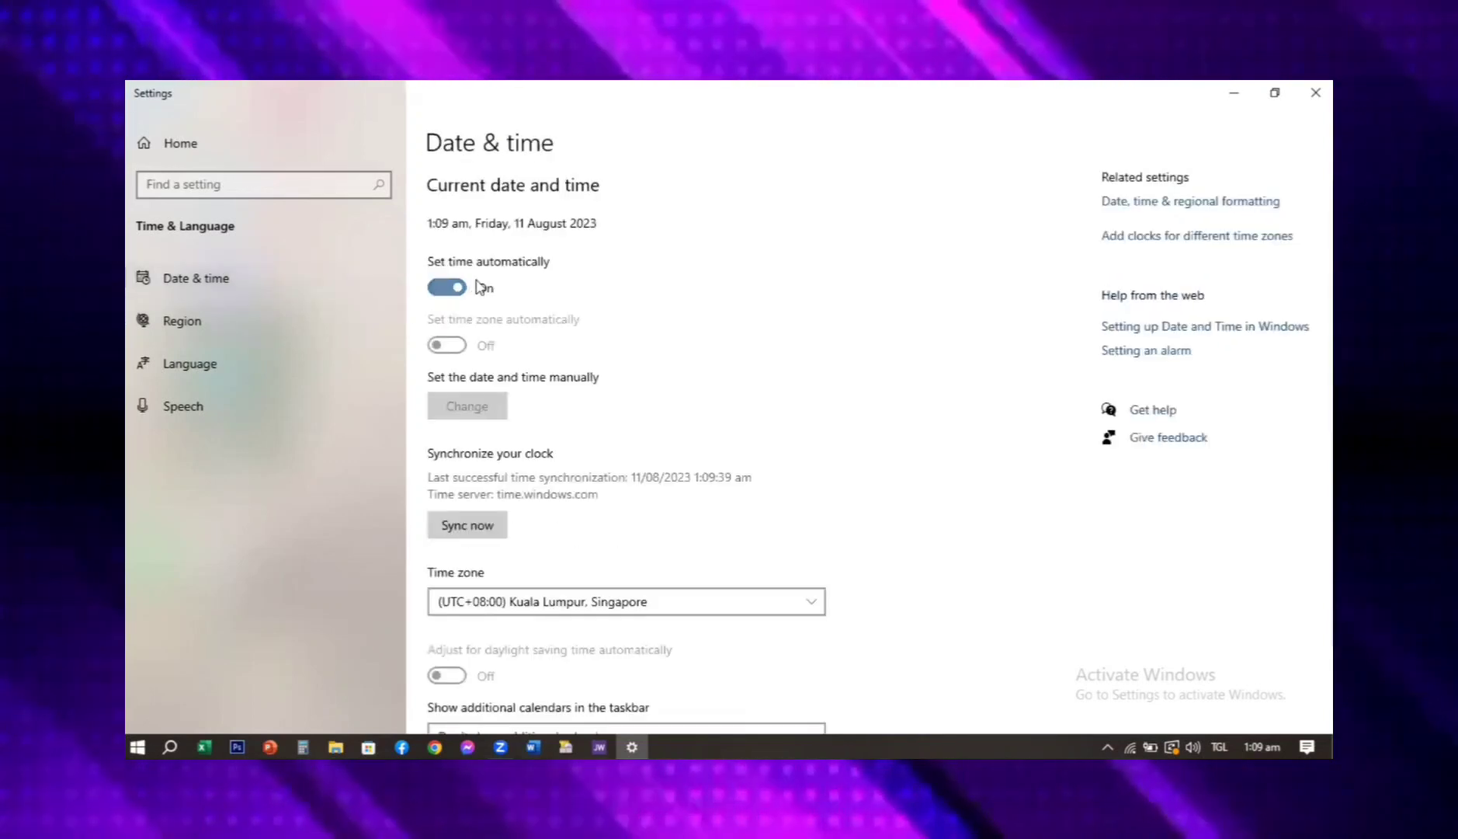
click(457, 288)
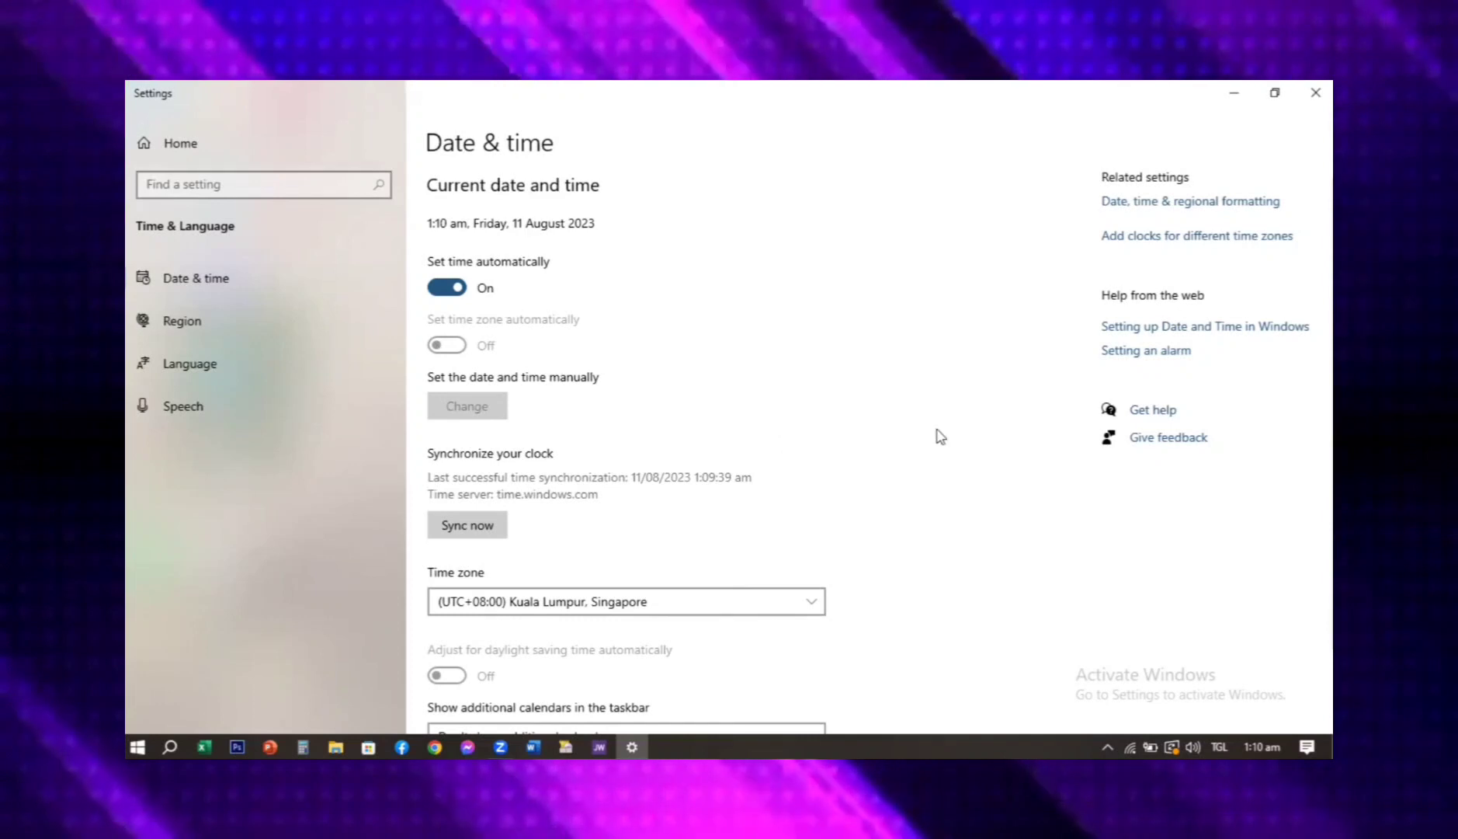
click(1244, 87)
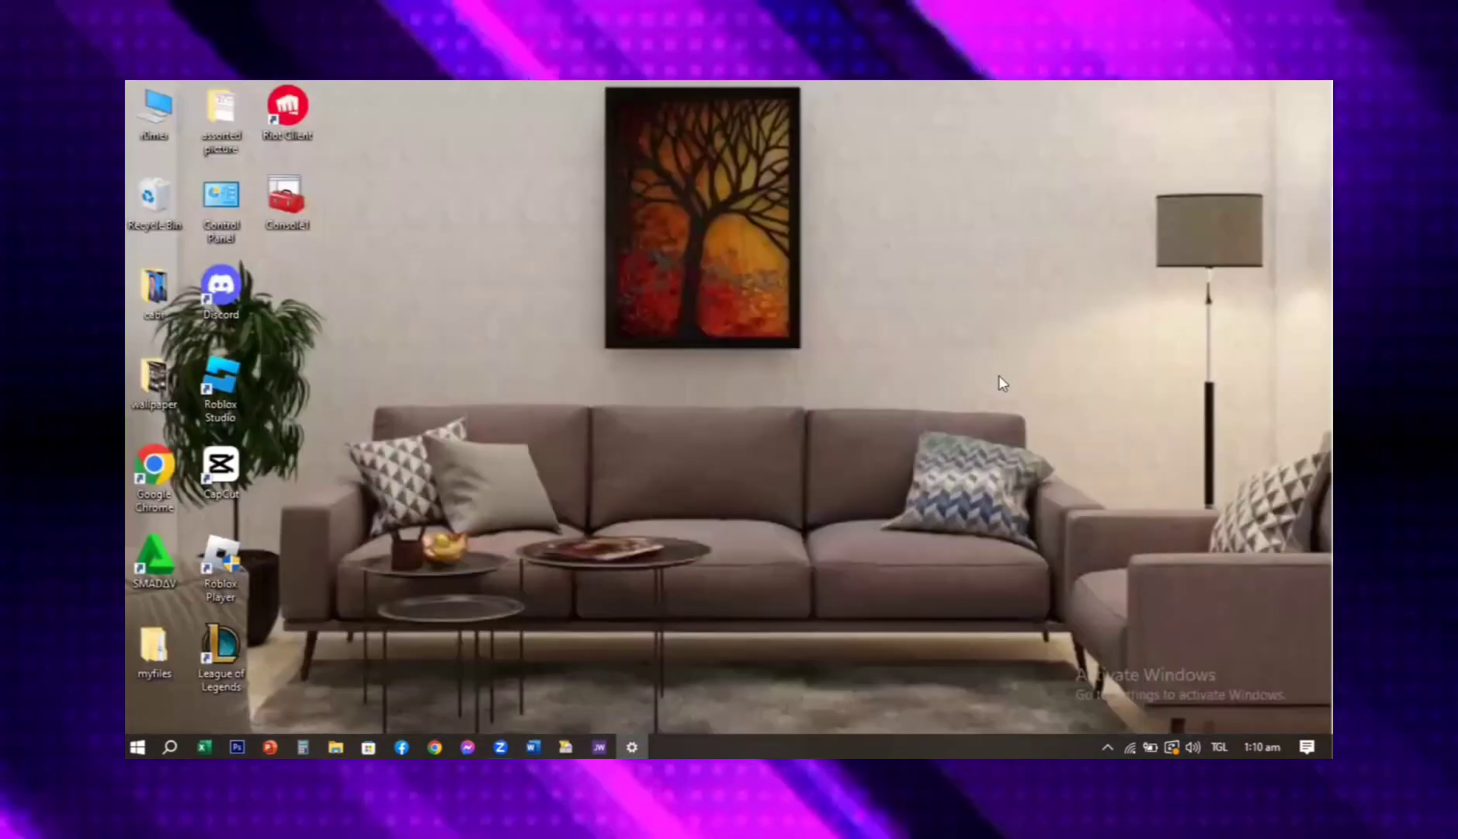